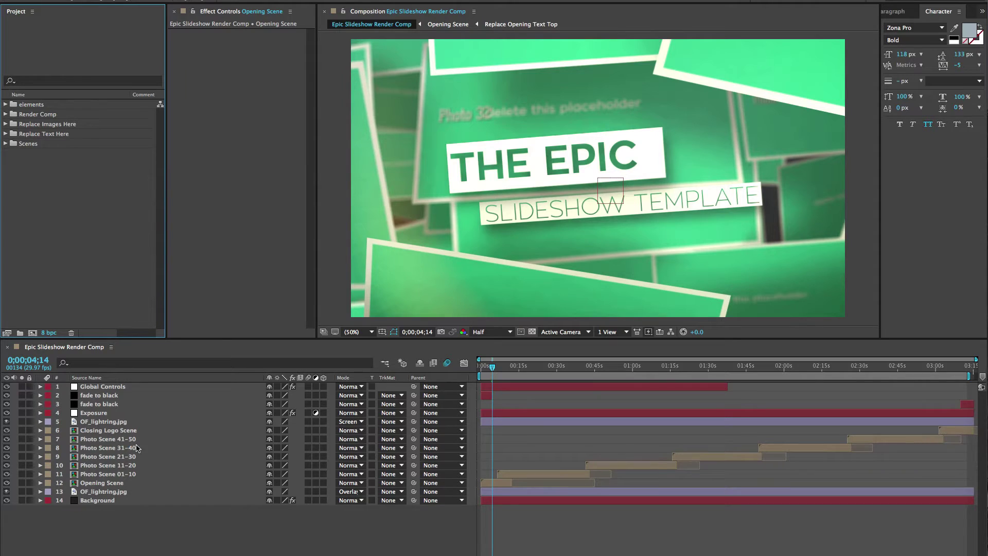
# Step: Look through the scene, Exposure, OF_lightring.jpg and fade to black layers of the Epic Slideshow Render Comp
pyautogui.click(120, 474)
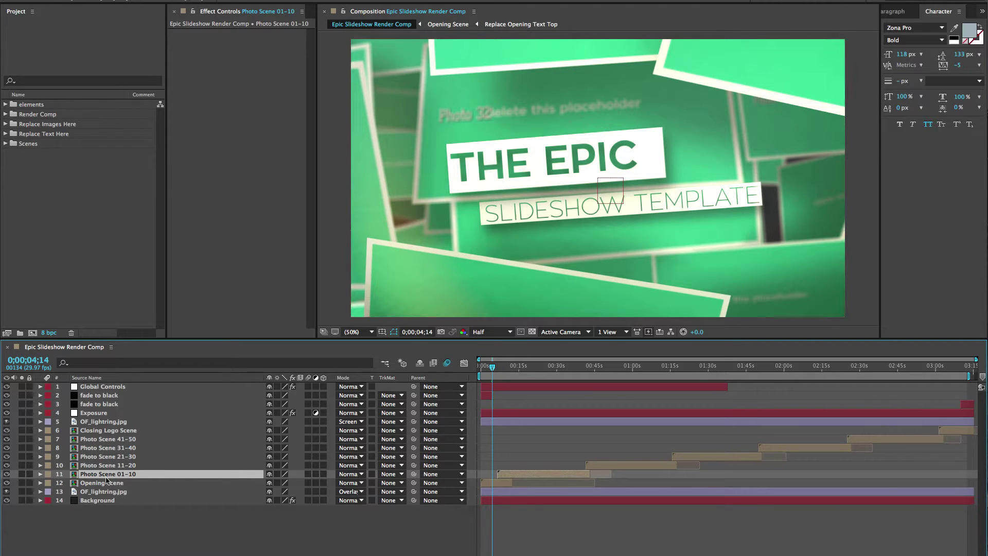
pyautogui.click(122, 486)
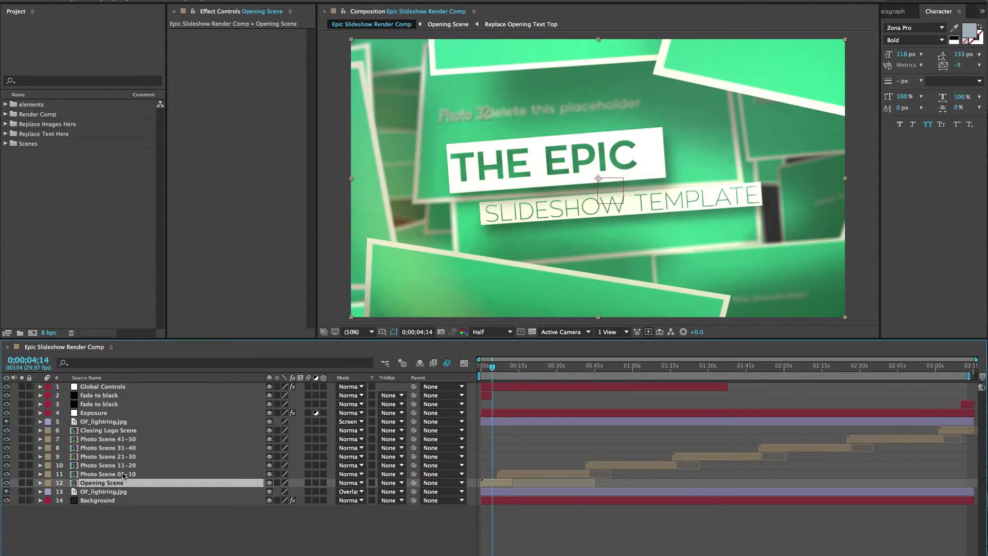
pyautogui.click(105, 432)
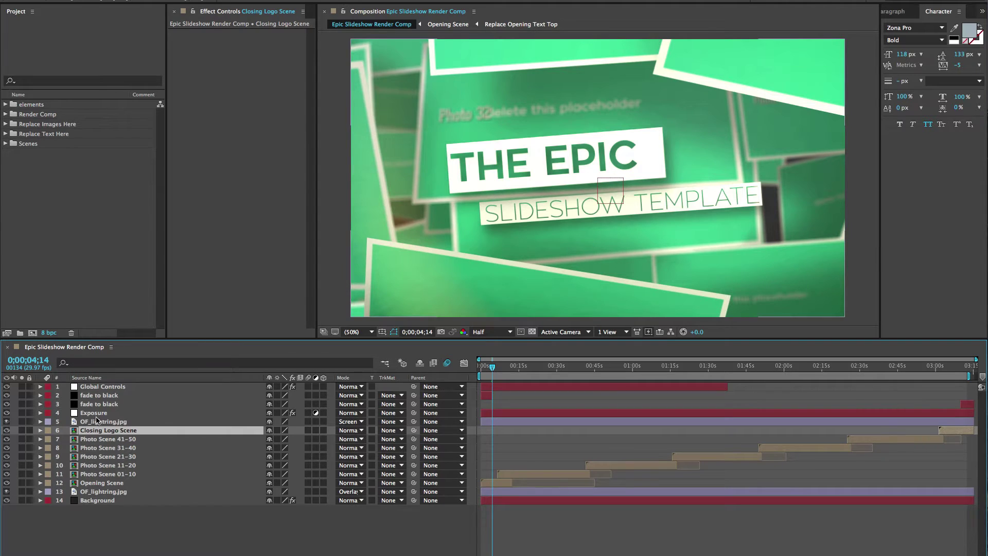
pyautogui.click(96, 415)
pyautogui.click(100, 422)
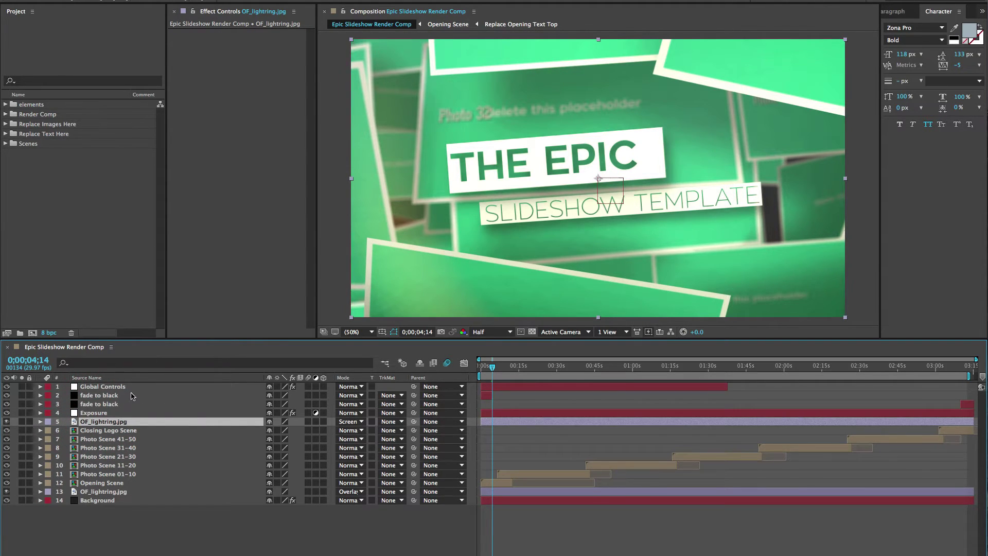
pyautogui.click(106, 405)
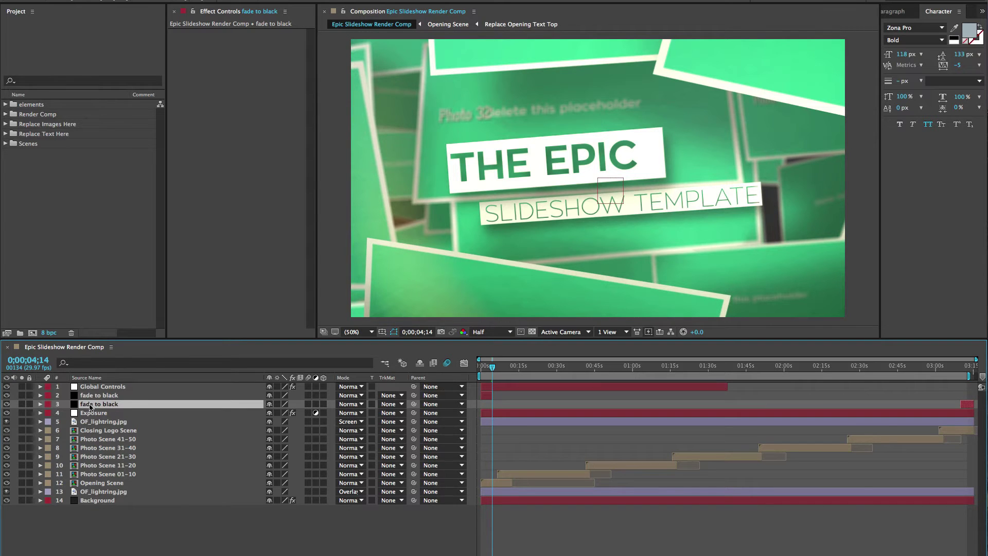
# Step: Display the Global Controls layer's effects with more room to read them and select the show photo numbers effect
pyautogui.click(107, 387)
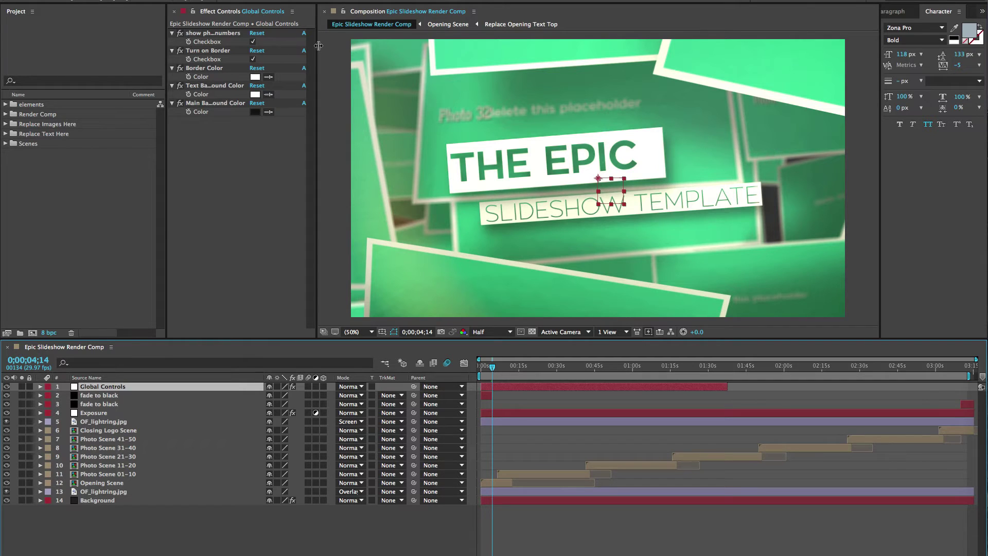
pyautogui.moveTo(315, 49); pyautogui.dragTo(368, 47)
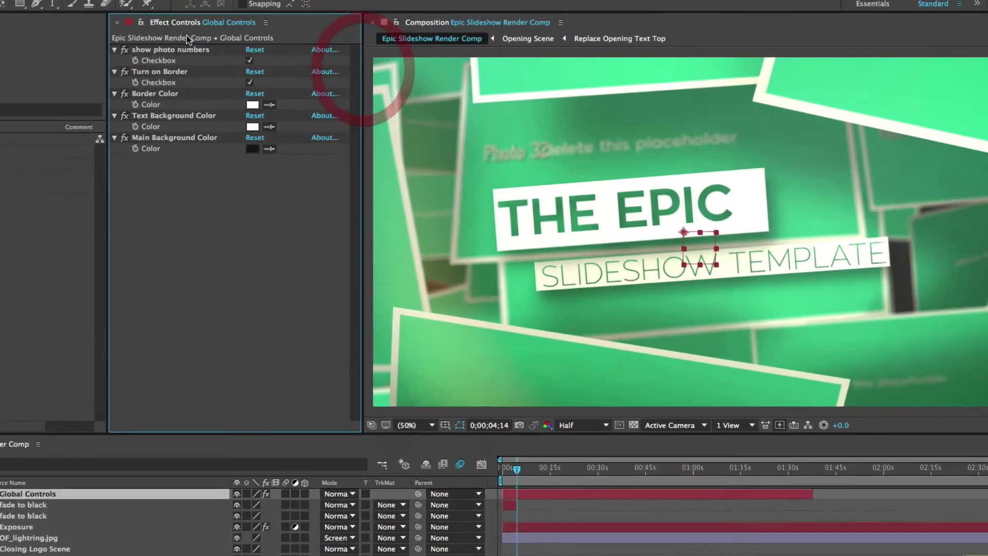
pyautogui.click(225, 34)
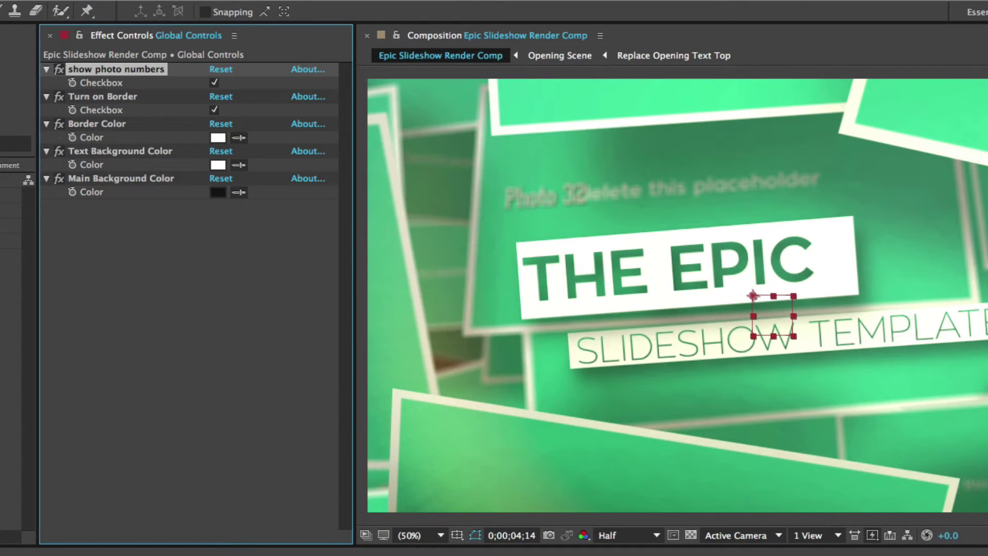
# Step: Move the current time to 0;00;15;02 to view the Photo 03 placeholder
pyautogui.click(515, 551)
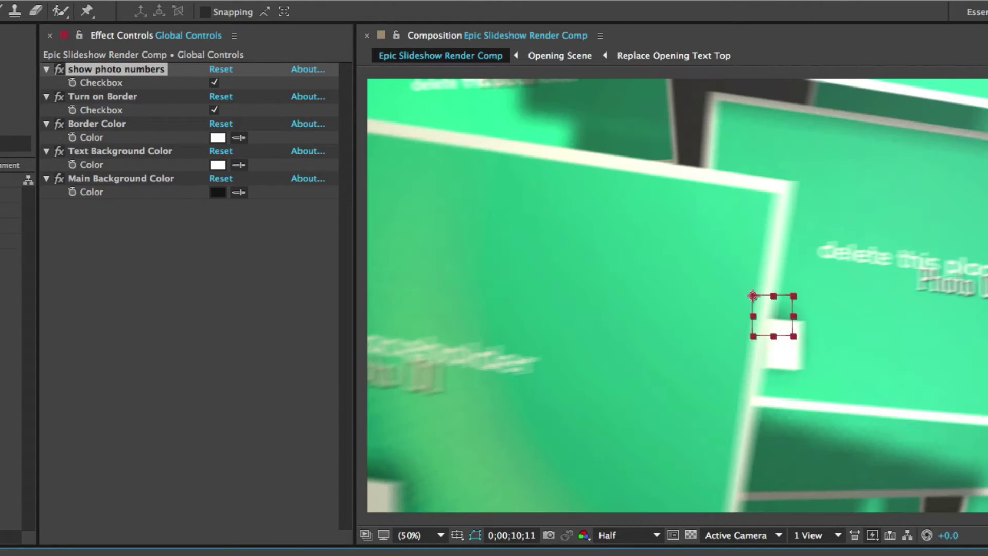
pyautogui.click(585, 551)
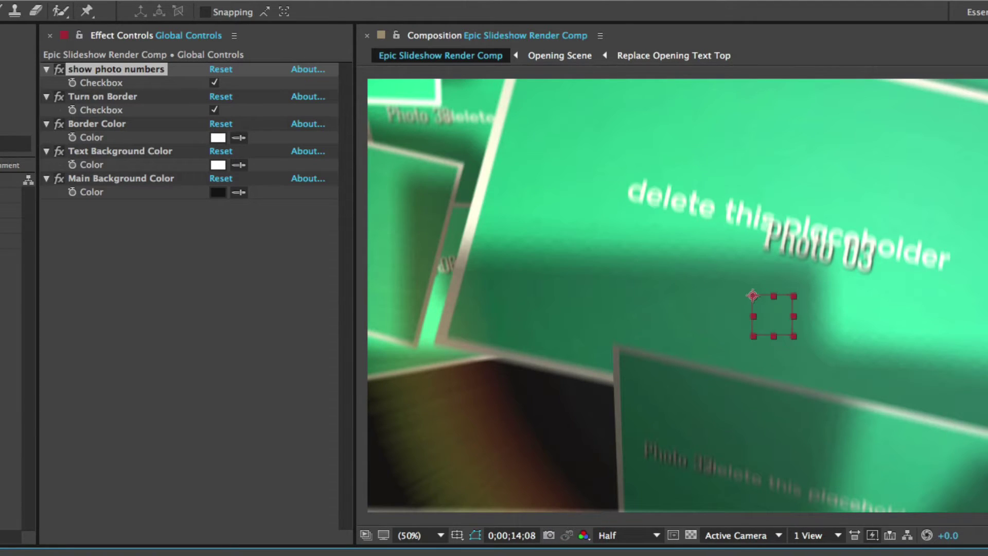
pyautogui.click(587, 550)
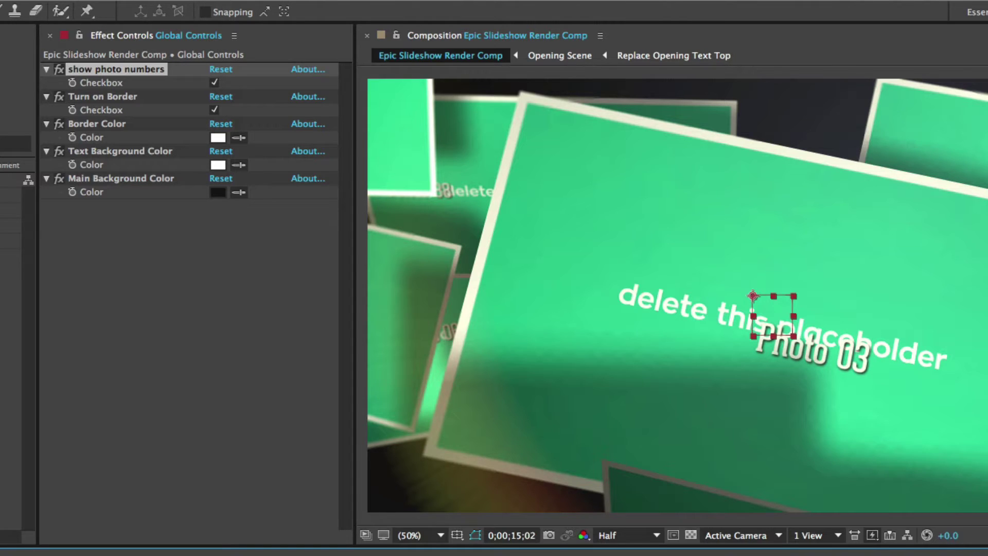
# Step: Switch the show photo numbers option of Global Controls off and back on
pyautogui.click(103, 68)
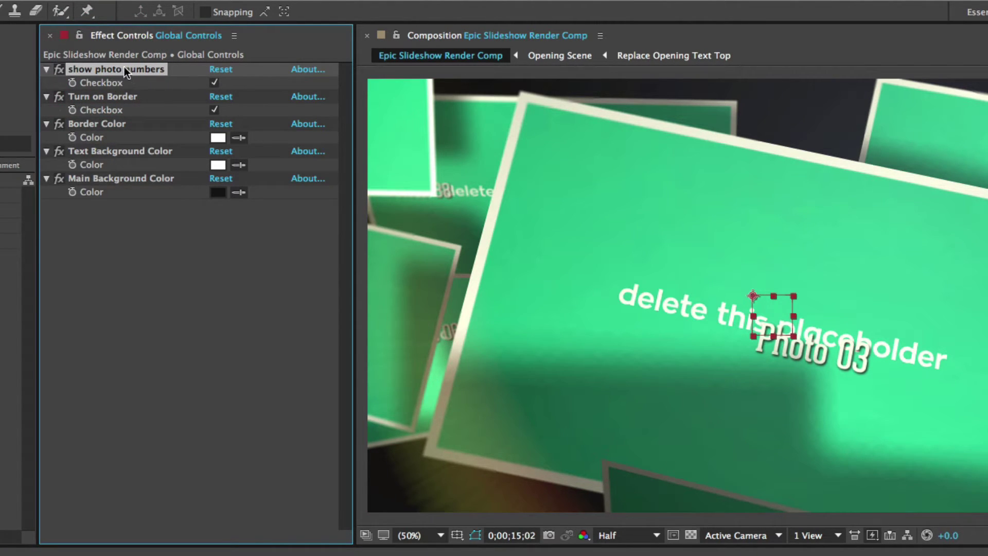
pyautogui.click(214, 82)
pyautogui.click(215, 82)
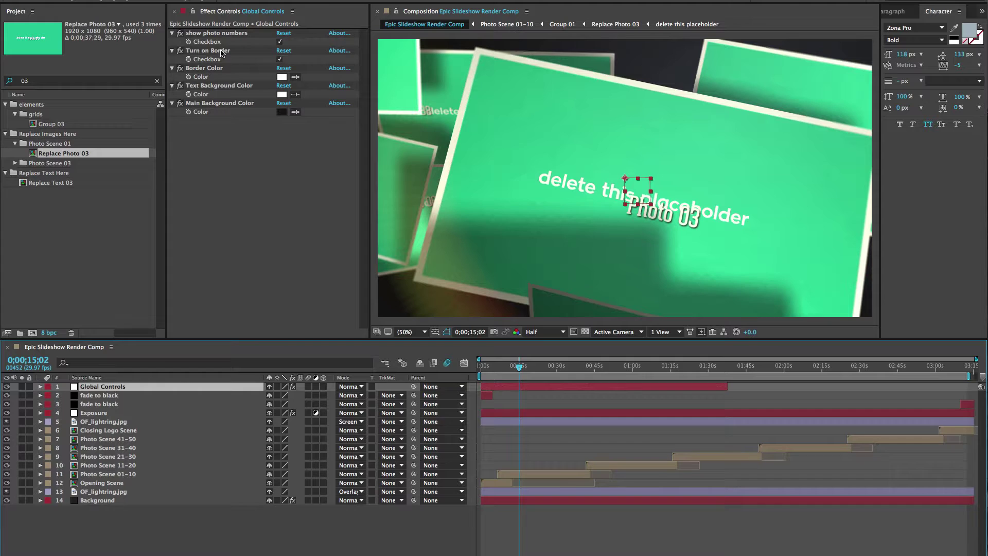
# Step: Switch the Turn on Border option of Global Controls off and on again to compare the photos
pyautogui.click(123, 96)
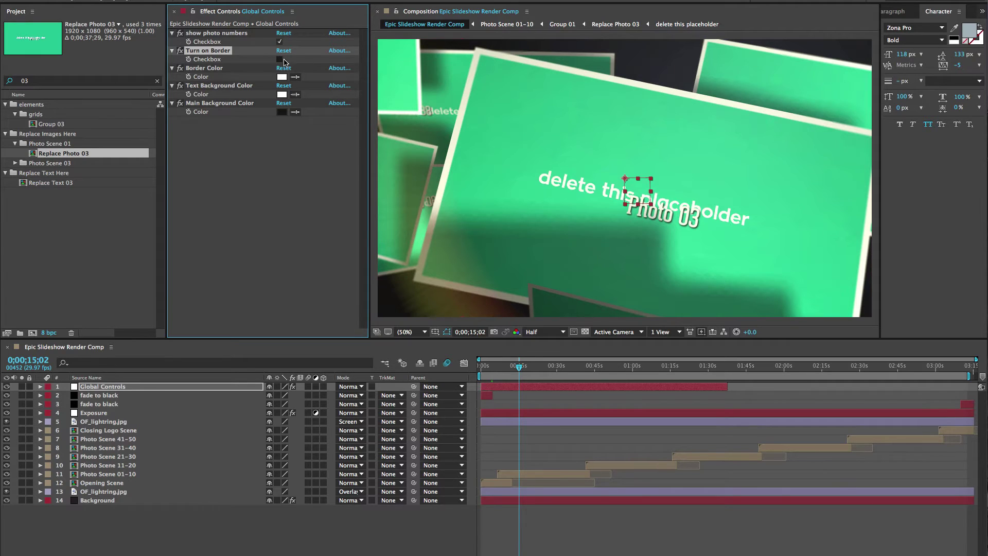
pyautogui.click(280, 59)
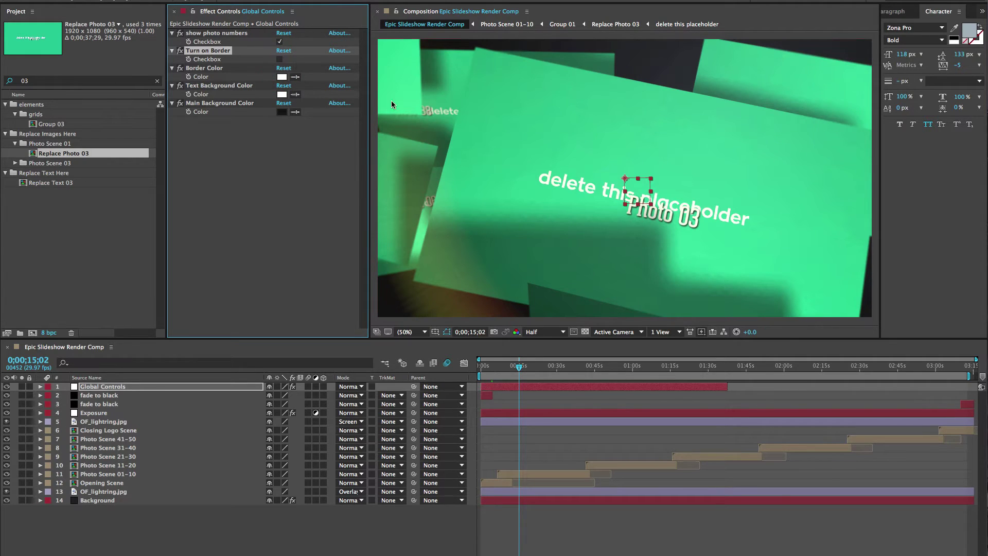
pyautogui.click(280, 59)
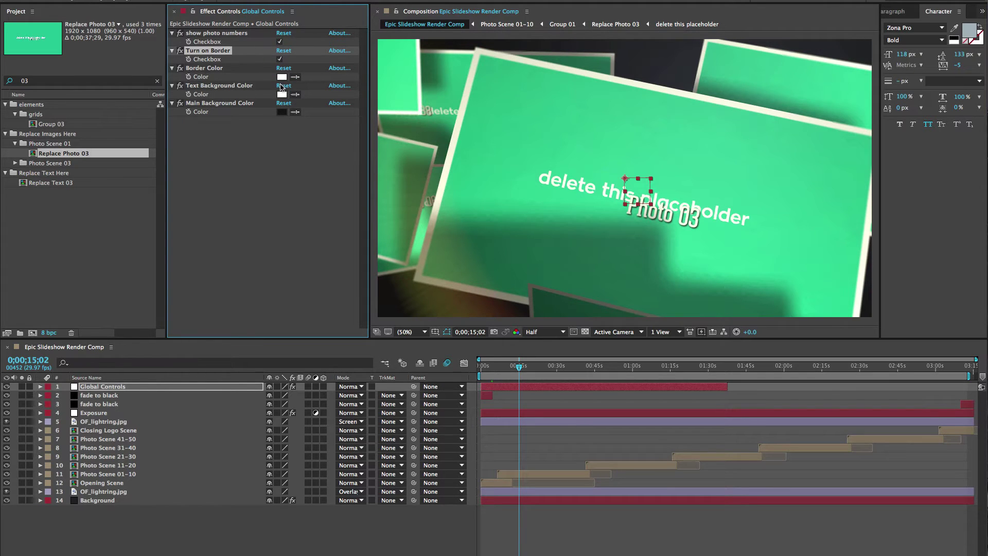
pyautogui.click(282, 77)
pyautogui.click(152, 102)
pyautogui.click(258, 68)
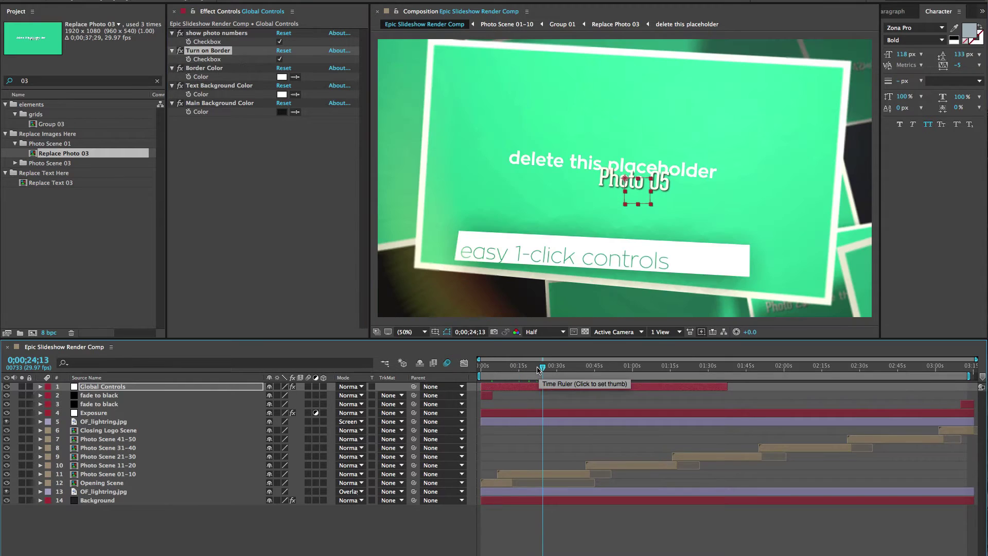
pyautogui.click(218, 87)
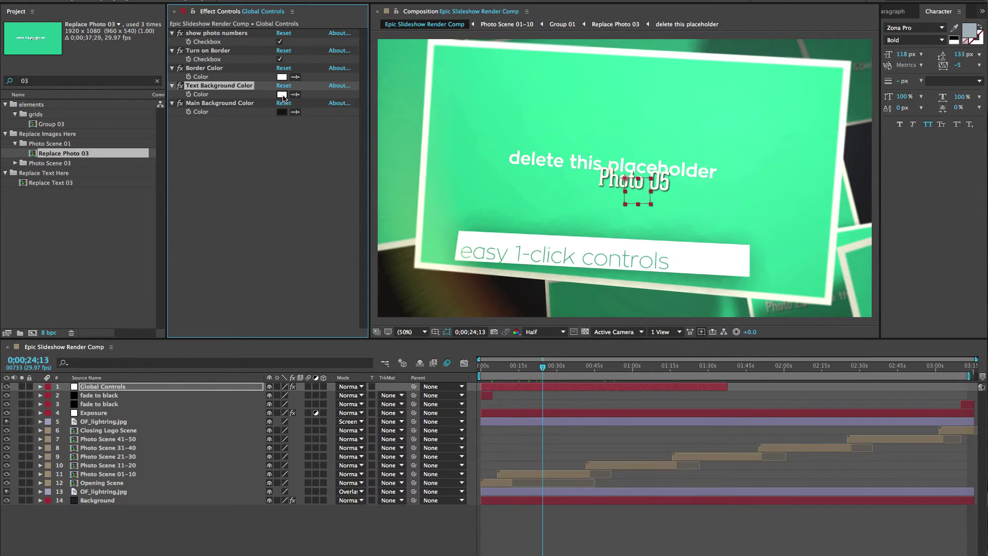
pyautogui.click(282, 94)
pyautogui.click(263, 84)
# Step: Try a crimson red as the Main Background Color in Global Controls
pyautogui.click(242, 104)
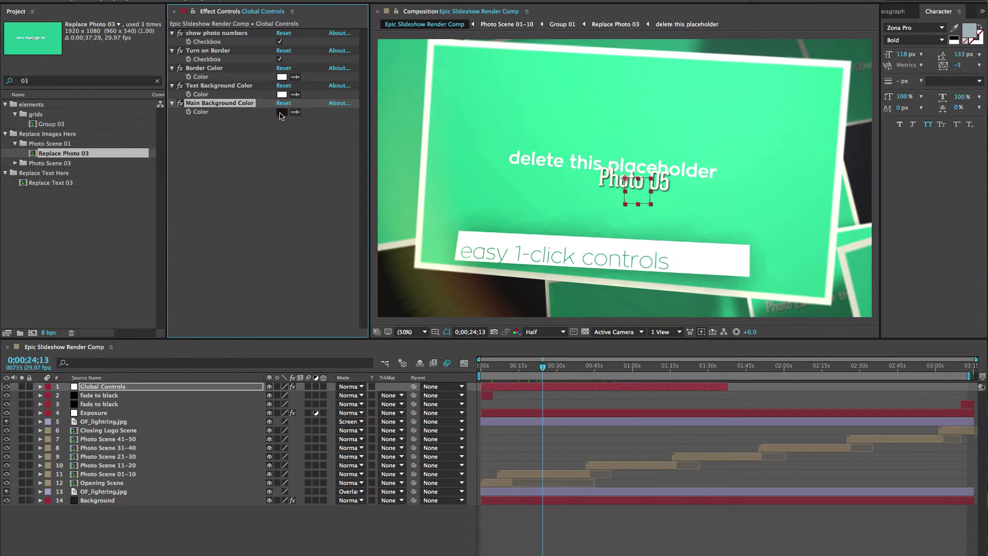
pyautogui.click(281, 112)
pyautogui.click(147, 101)
pyautogui.click(137, 88)
pyautogui.click(264, 67)
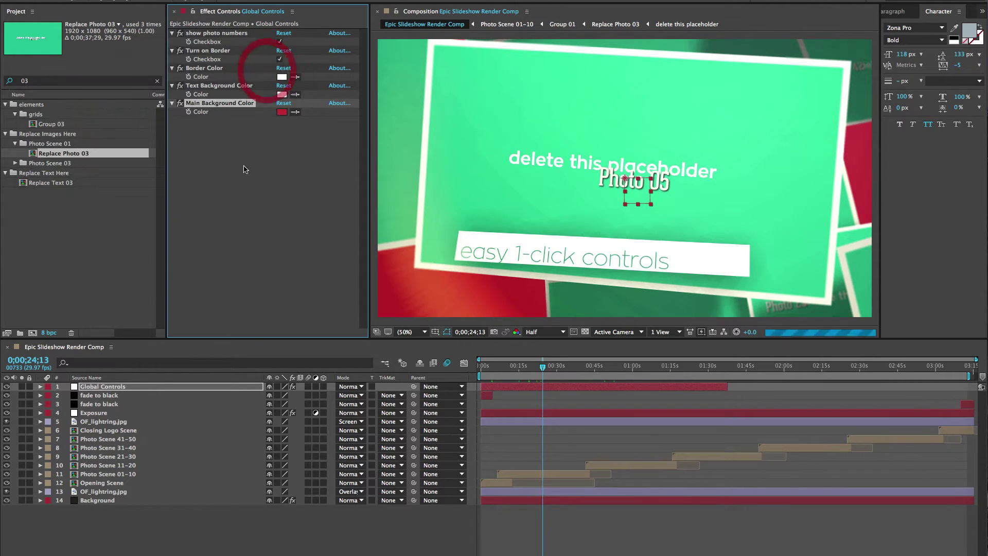
pyautogui.press('z')
pyautogui.keyDown('alt'); pyautogui.click(584, 221); pyautogui.keyUp('alt')
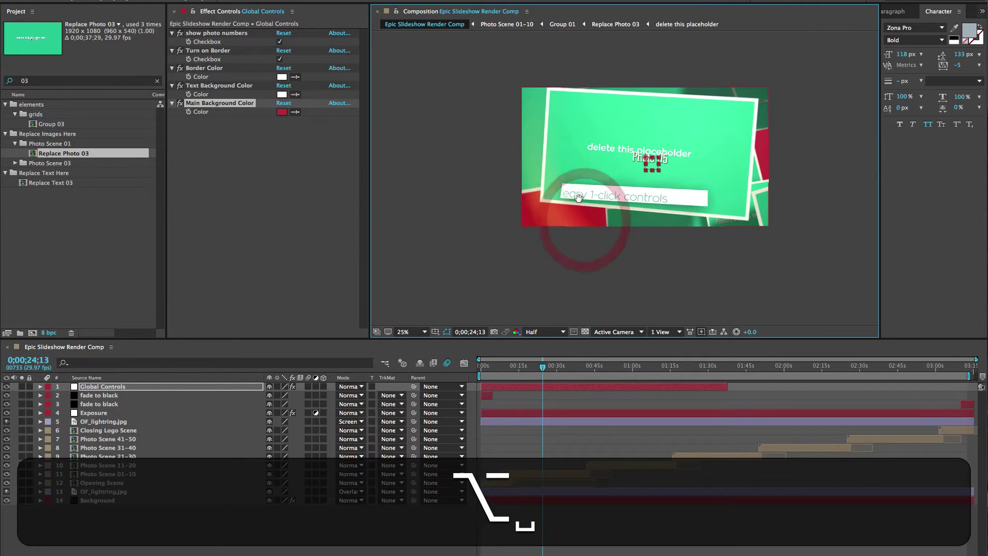
pyautogui.moveTo(578, 197); pyautogui.dragTo(548, 227)
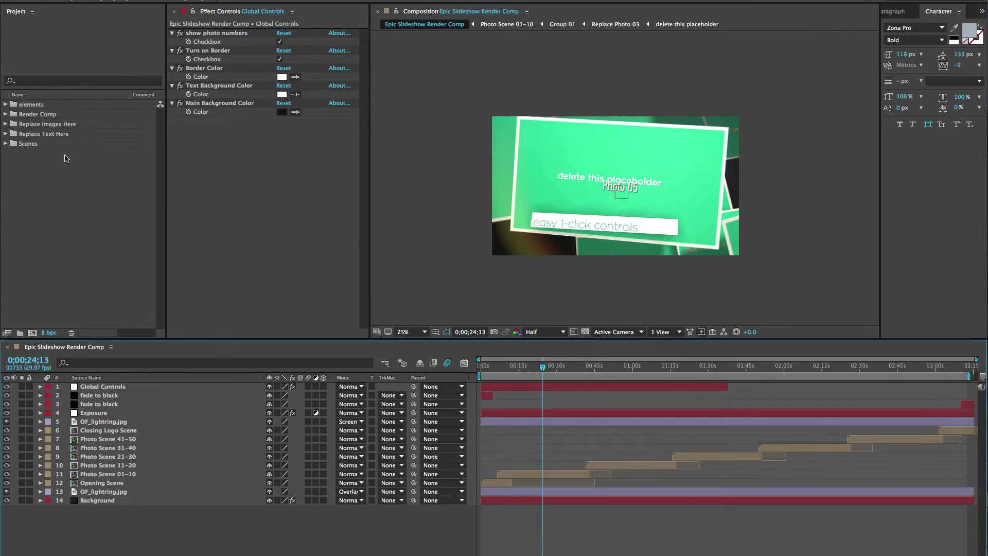
# Step: Examine the contents of the elements and Render Comp folders in the project
pyautogui.click(37, 105)
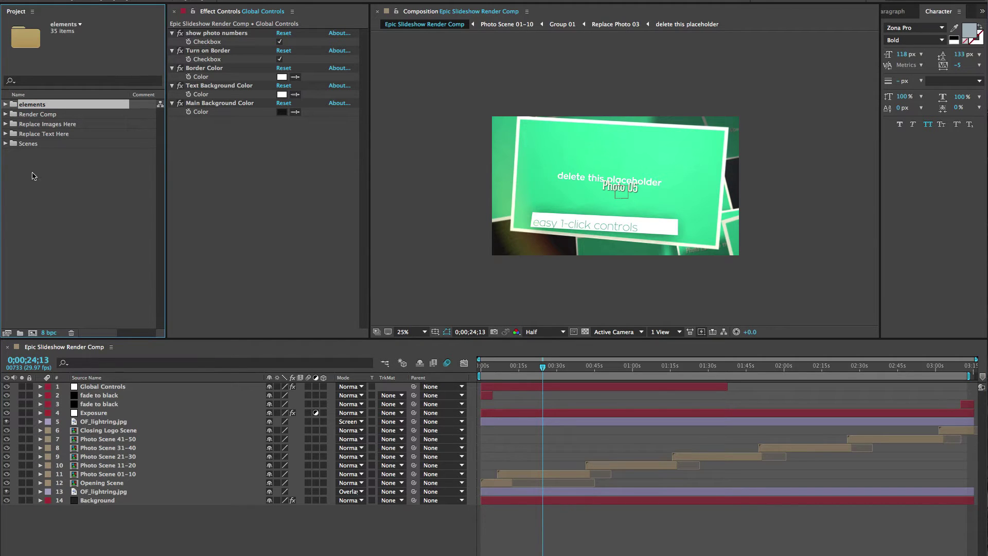
pyautogui.click(5, 105)
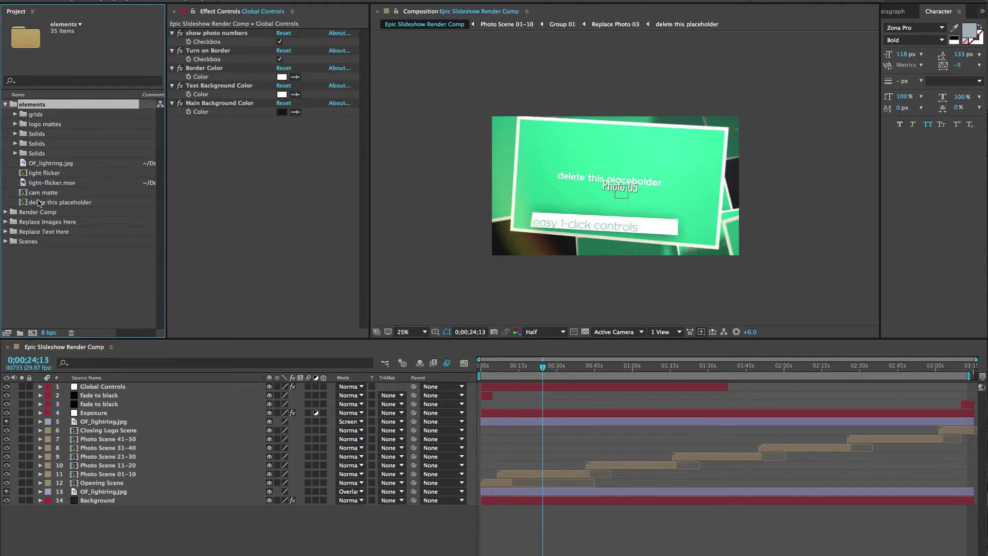
pyautogui.click(4, 105)
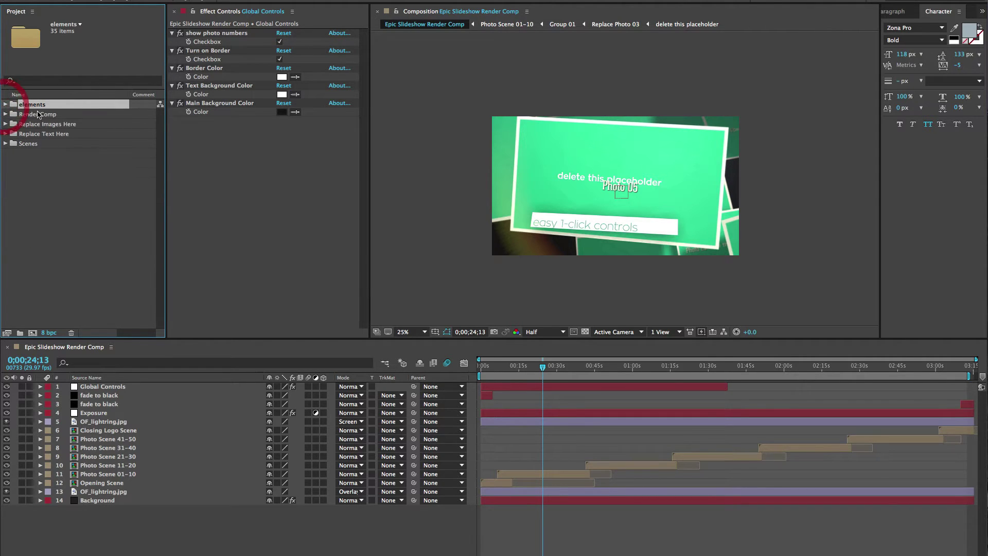
pyautogui.click(37, 114)
pyautogui.click(5, 114)
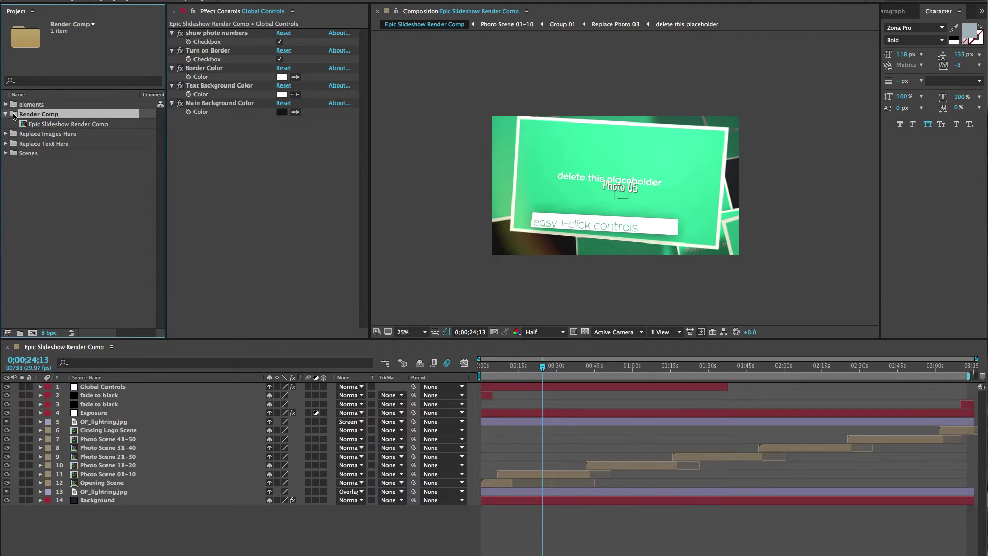
pyautogui.click(5, 114)
# Step: Expand the Replace Images Here folder and examine the replaceable photo comps inside Photo Scene 01
pyautogui.click(28, 125)
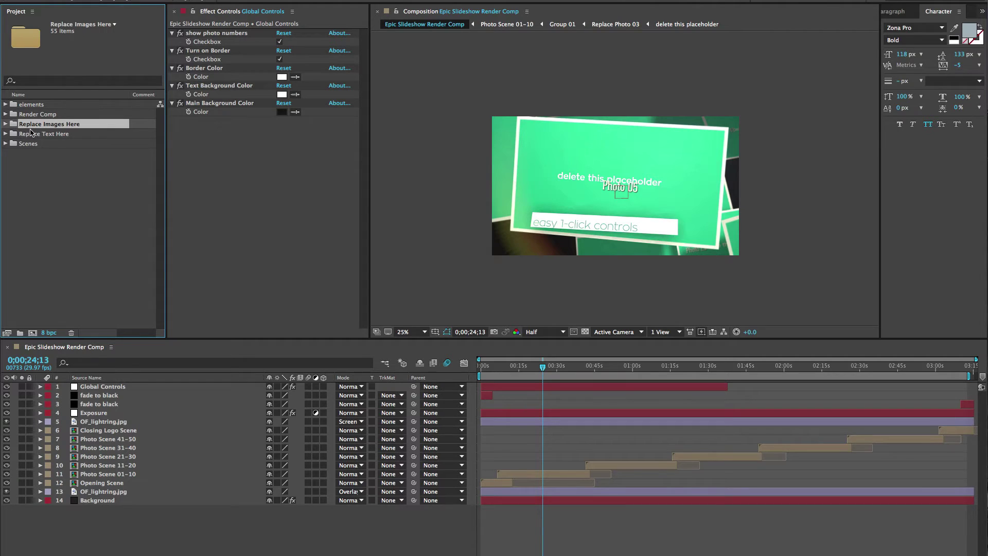
pyautogui.click(5, 125)
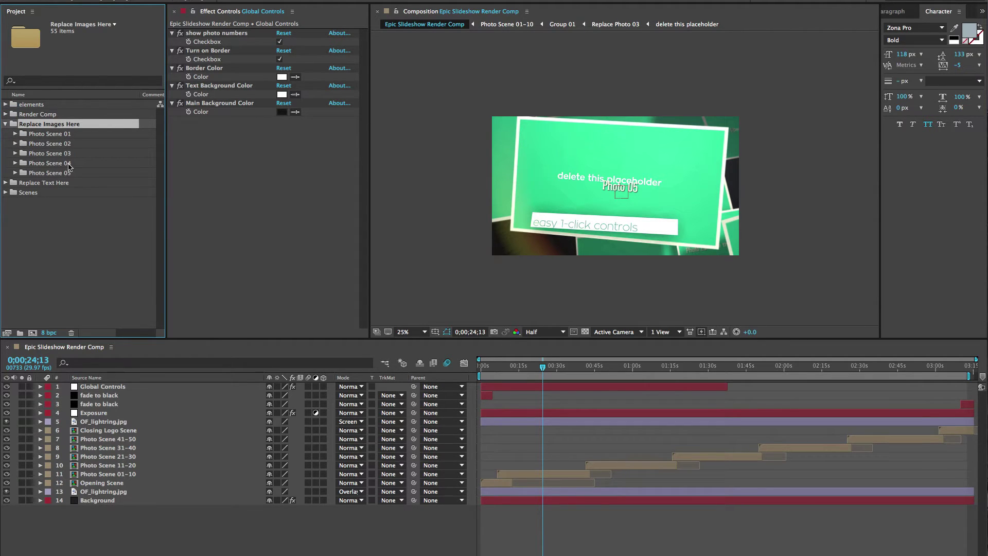
pyautogui.click(15, 133)
pyautogui.click(56, 134)
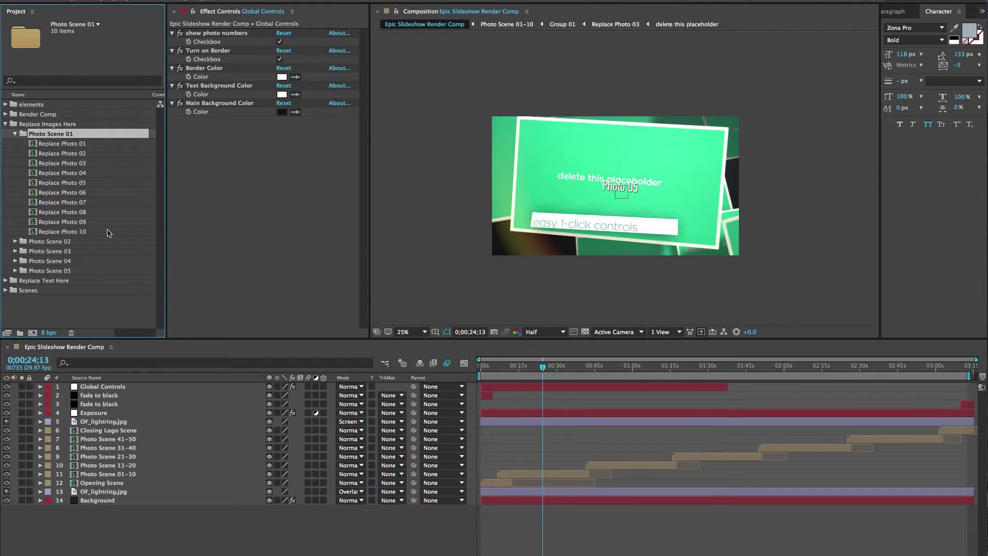
pyautogui.click(15, 134)
# Step: Open the Replace Text 01 composition from the Replace Text Here folder
pyautogui.click(30, 183)
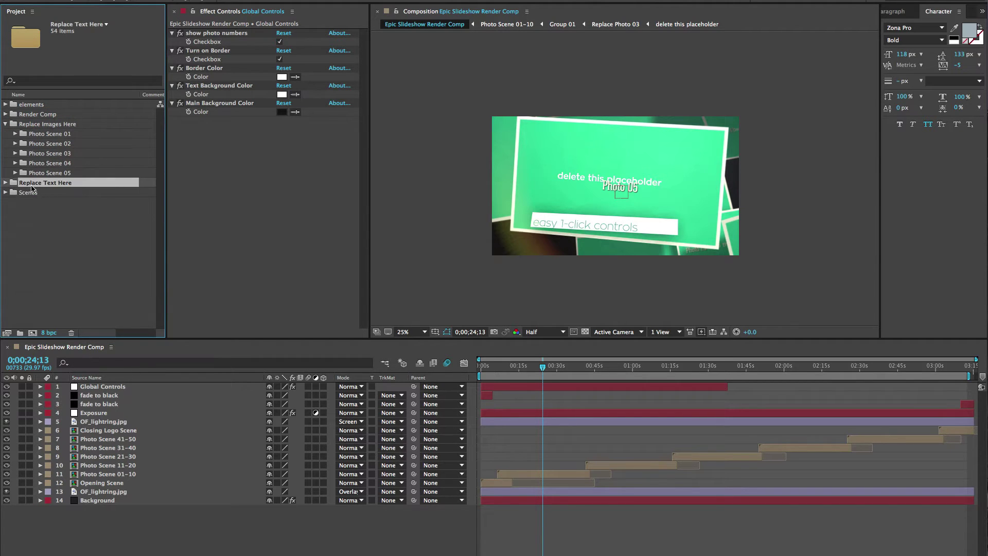
pyautogui.click(5, 184)
pyautogui.click(59, 145)
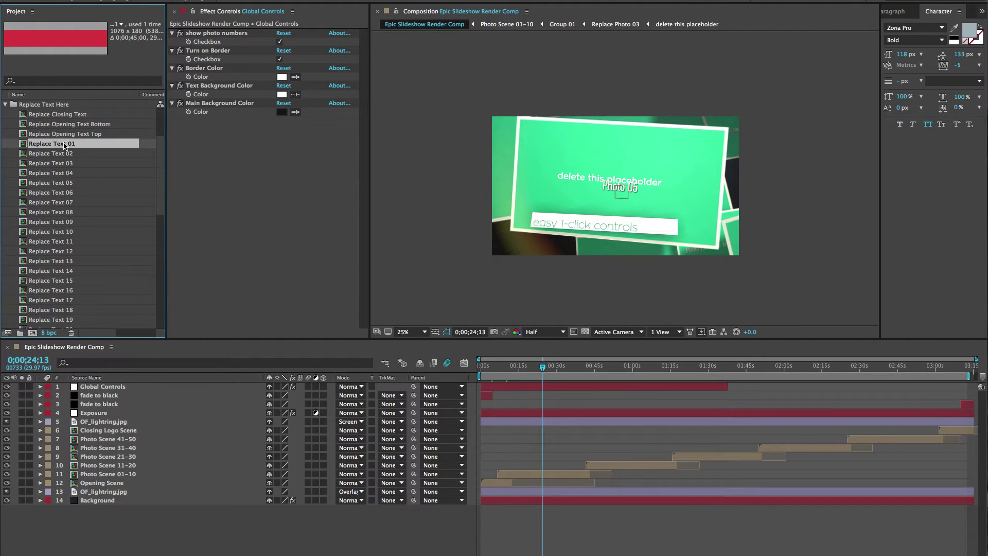
pyautogui.doubleClick(66, 144)
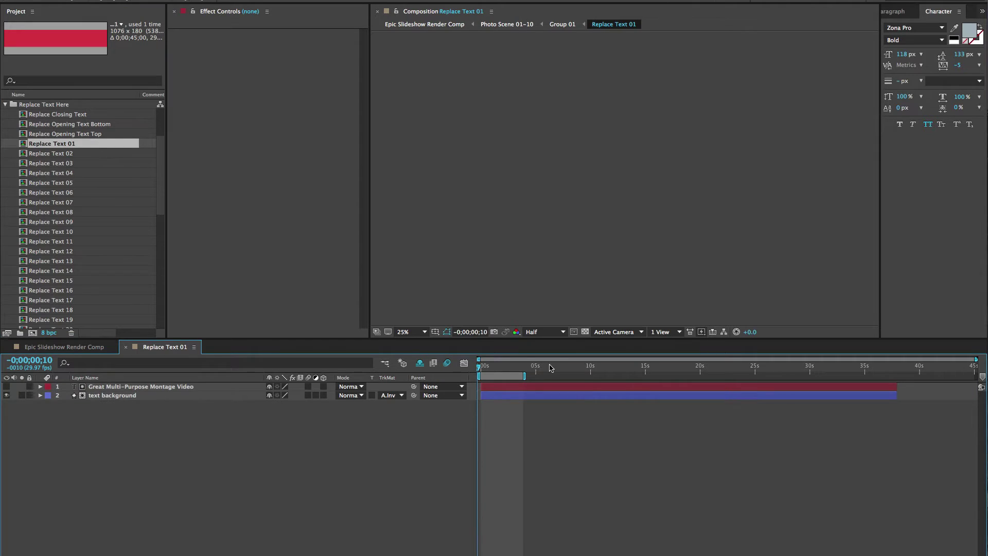
# Step: Replace the Great Multi-Purpose Montage Video text with "Type your text here" and preview it on the timeline
pyautogui.click(493, 366)
pyautogui.press('space')
pyautogui.scroll(2, 640, 203)
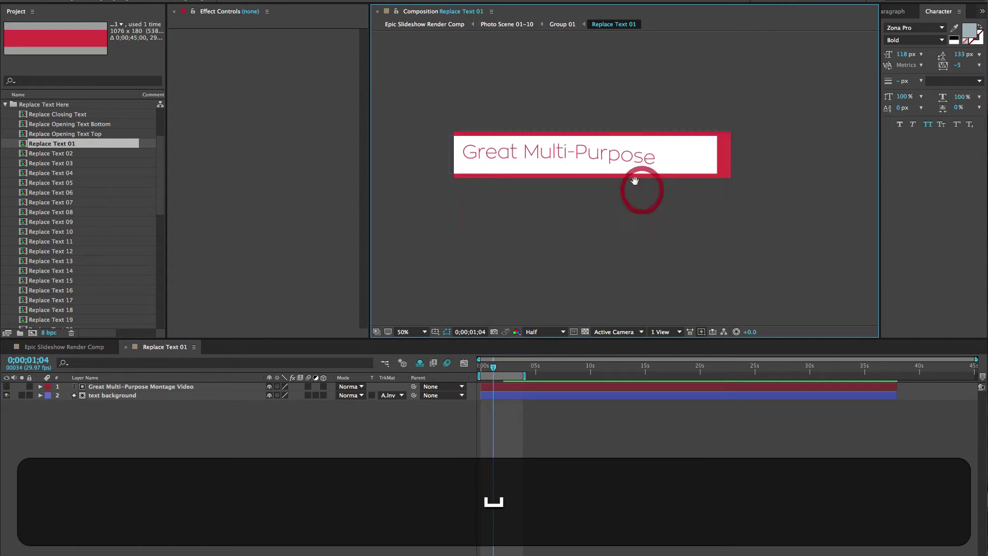
pyautogui.moveTo(640, 247); pyautogui.dragTo(555, 230)
pyautogui.click(453, 219)
pyautogui.click(117, 387)
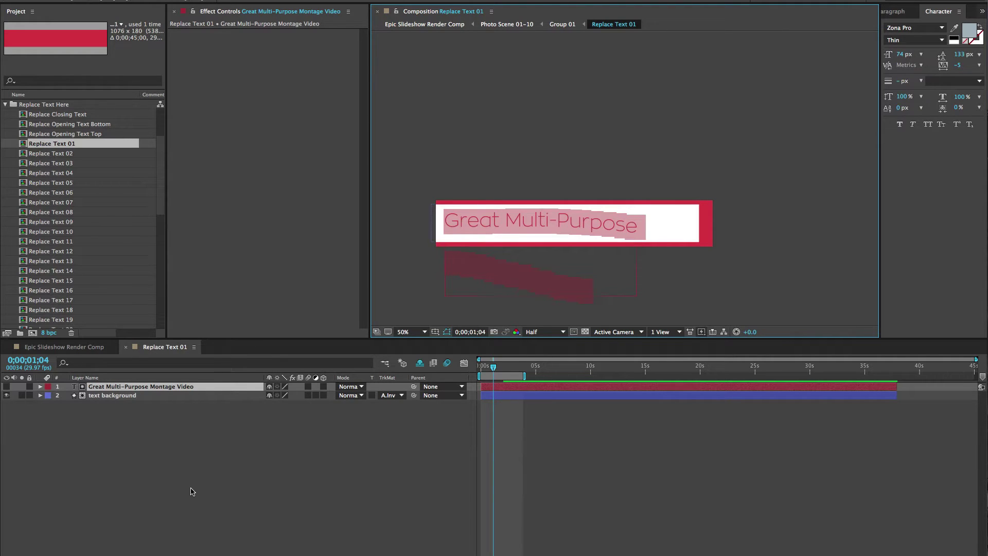
pyautogui.write('Typ')
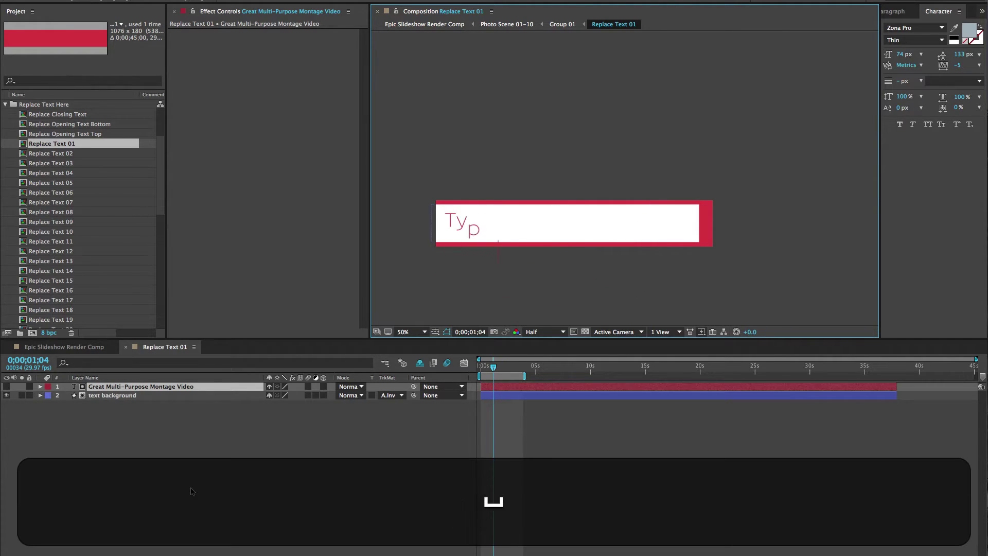
pyautogui.write('e your text b')
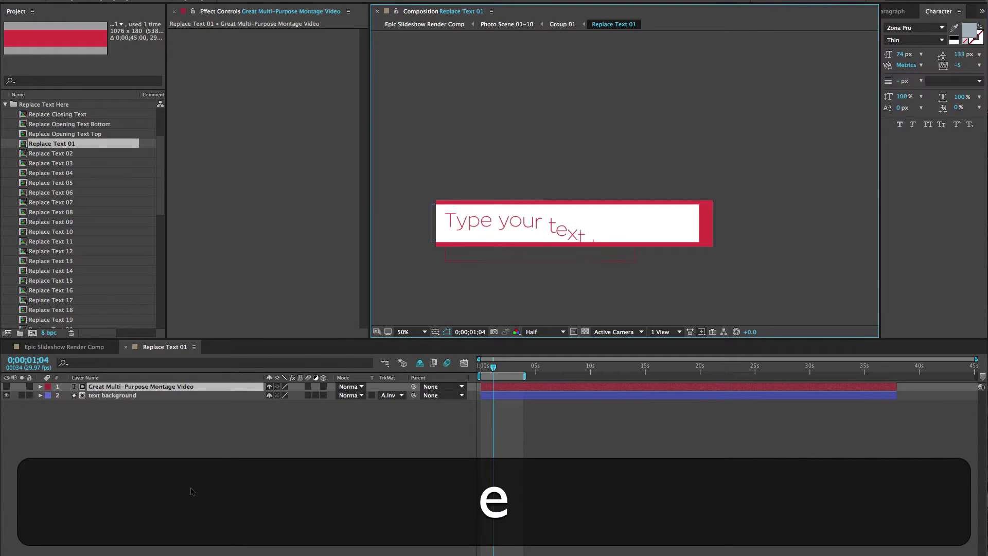
pyautogui.click(230, 443)
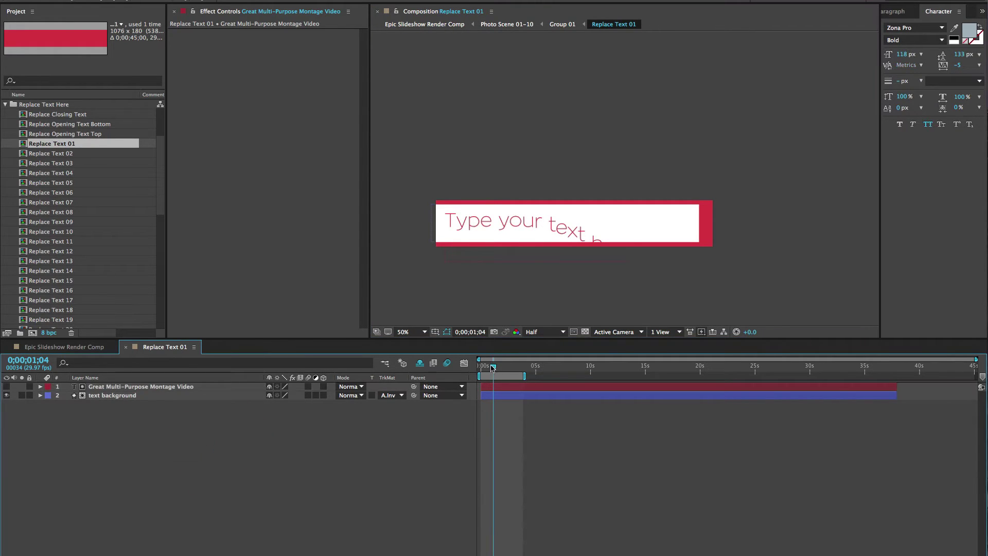
pyautogui.moveTo(493, 367); pyautogui.dragTo(506, 368)
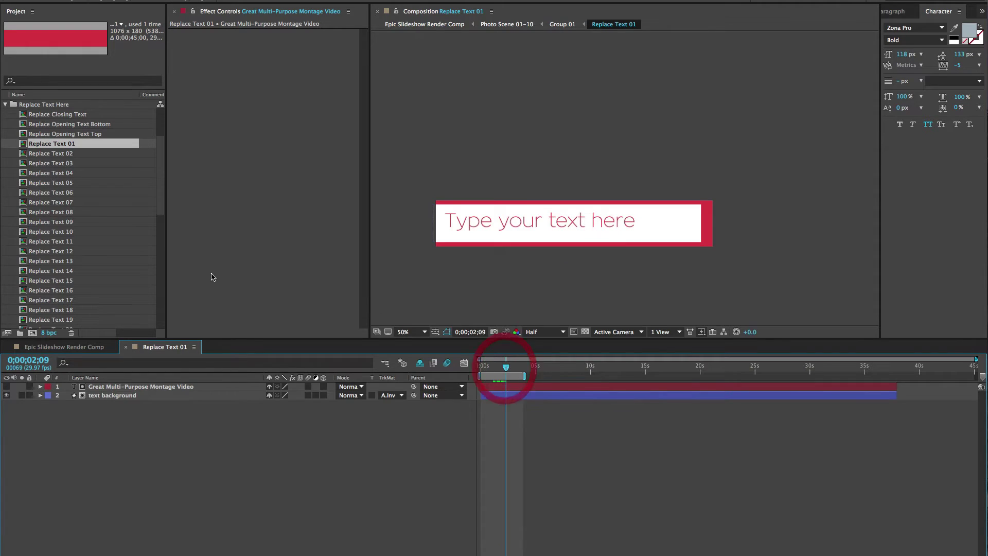
# Step: Move the text layer slightly down and left, into the lower-left corner of the white text background
pyautogui.click(165, 386)
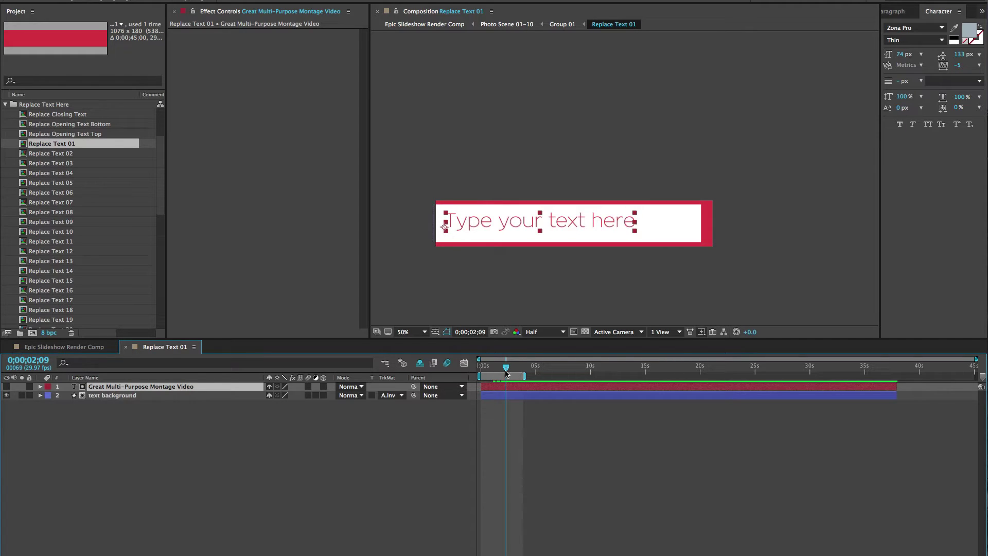
pyautogui.moveTo(480, 370); pyautogui.dragTo(510, 369)
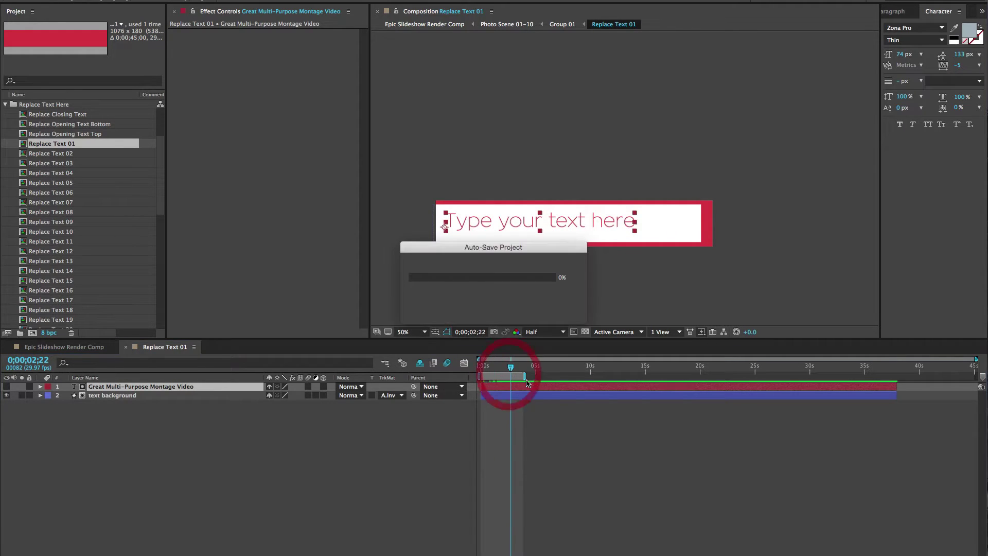
pyautogui.click(105, 396)
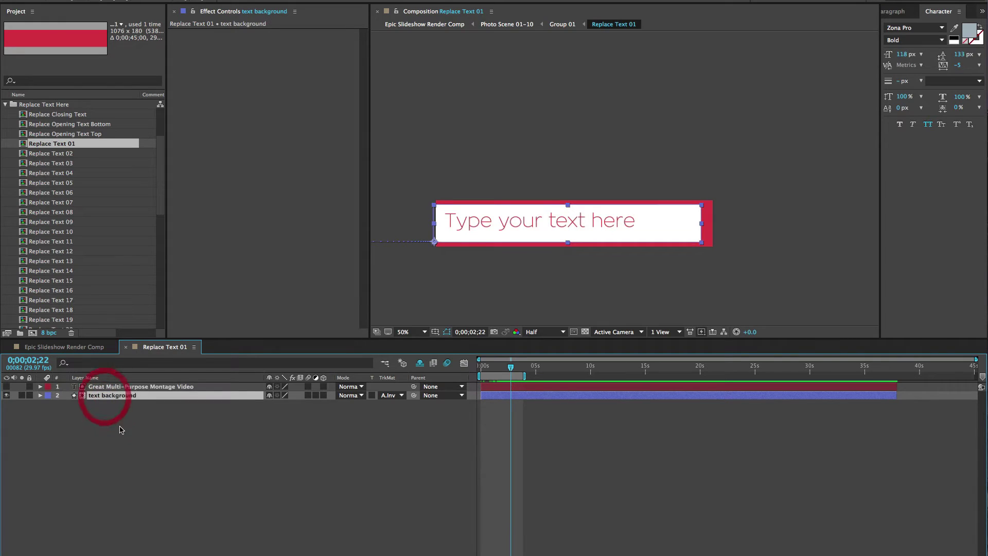
pyautogui.click(126, 388)
pyautogui.press('v')
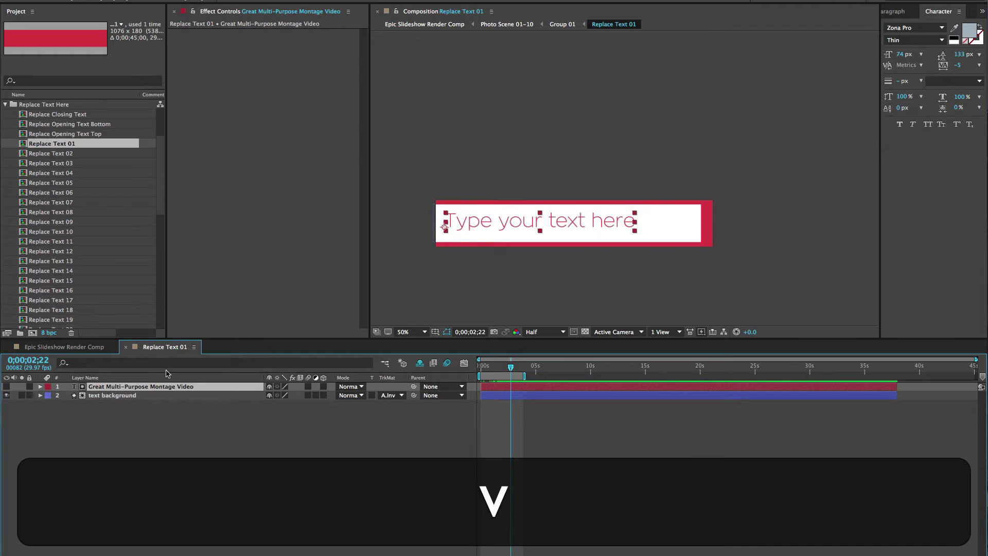
pyautogui.moveTo(485, 224); pyautogui.dragTo(475, 230)
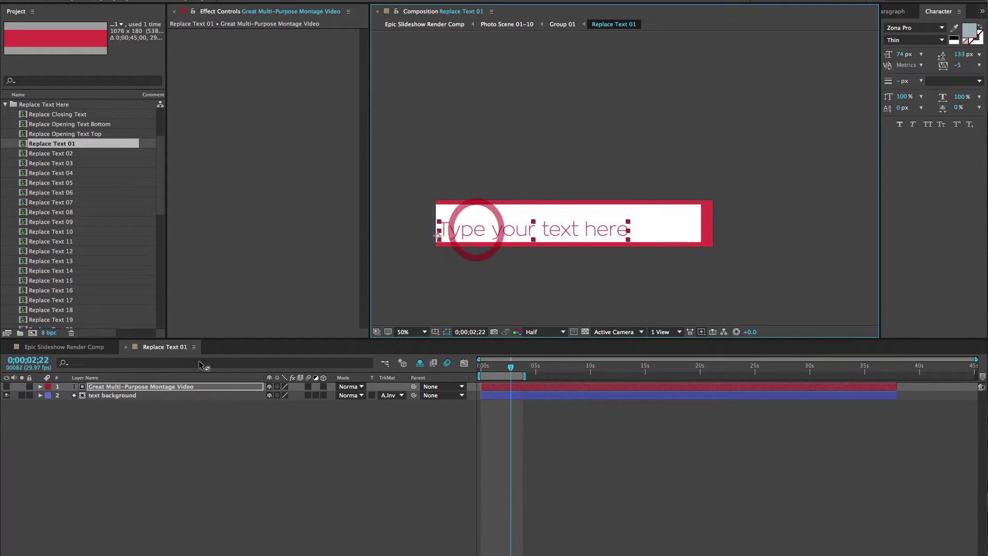
# Step: Shrink the text background shape in height and width to fit tightly around the text, and preview its animation
pyautogui.click(110, 395)
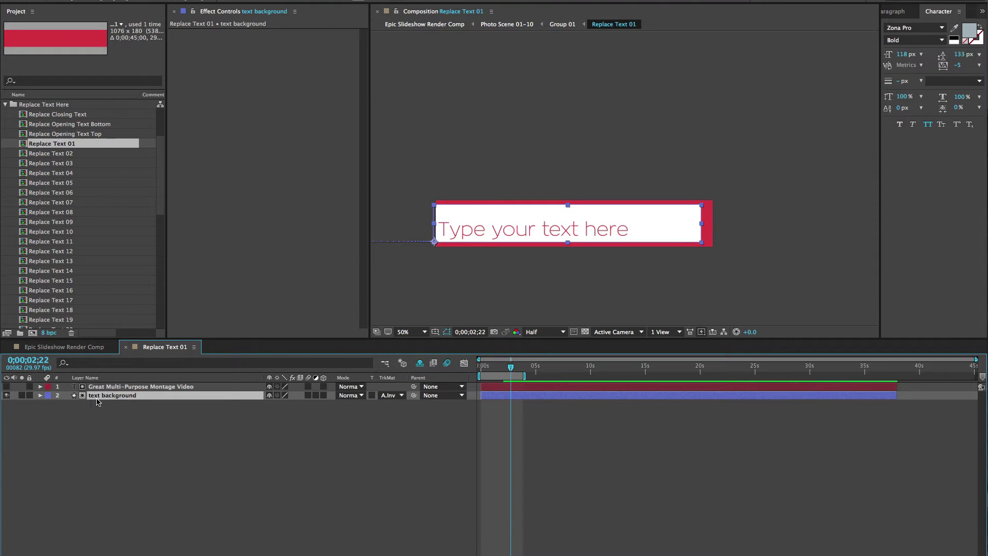
pyautogui.moveTo(567, 205); pyautogui.dragTo(568, 219)
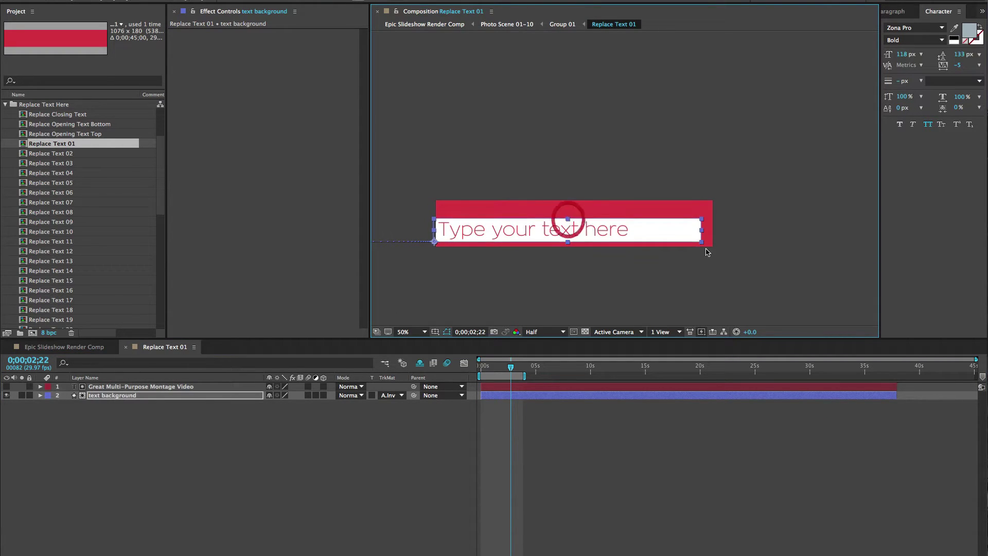
pyautogui.moveTo(703, 235); pyautogui.dragTo(632, 234)
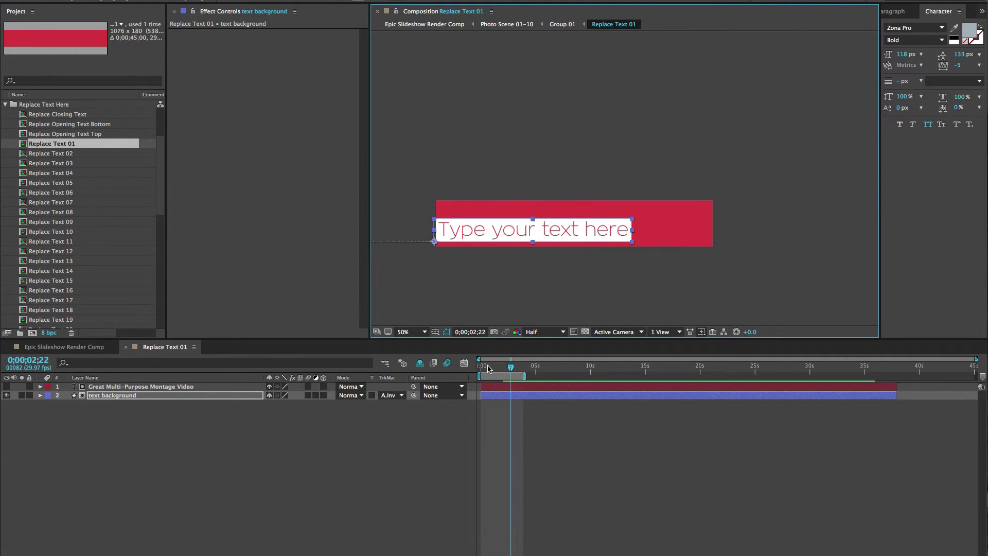
pyautogui.click(477, 368)
pyautogui.moveTo(478, 368); pyautogui.dragTo(504, 374)
# Step: Open the Replace Logo Here composition listed below the Replace Text compositions
pyautogui.scroll(-1, 39, 294)
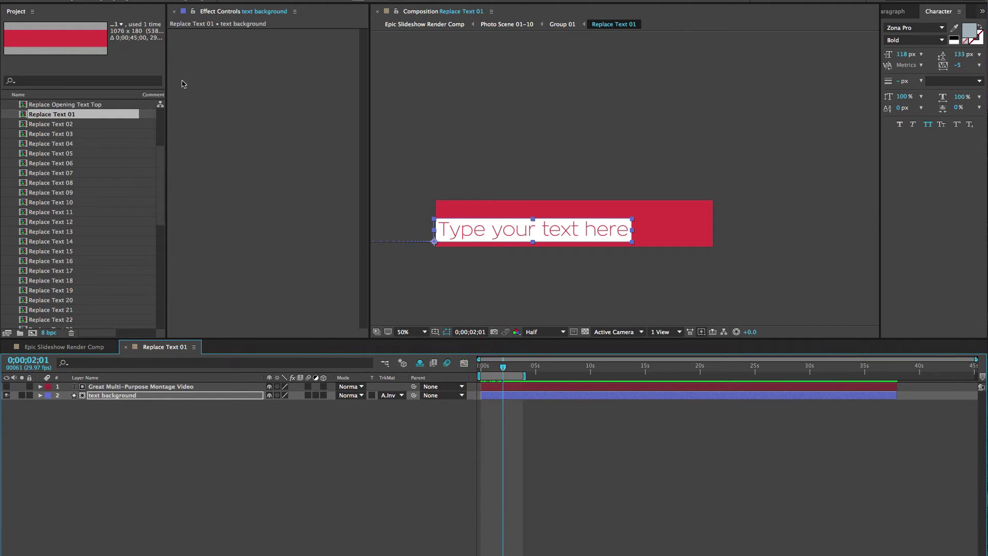
pyautogui.moveTo(159, 179); pyautogui.dragTo(151, 297)
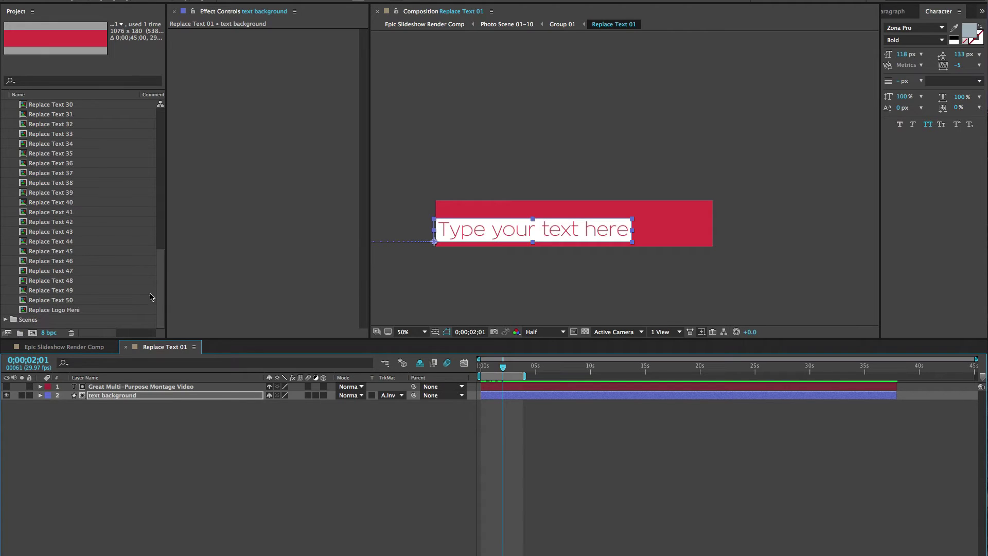
pyautogui.click(47, 310)
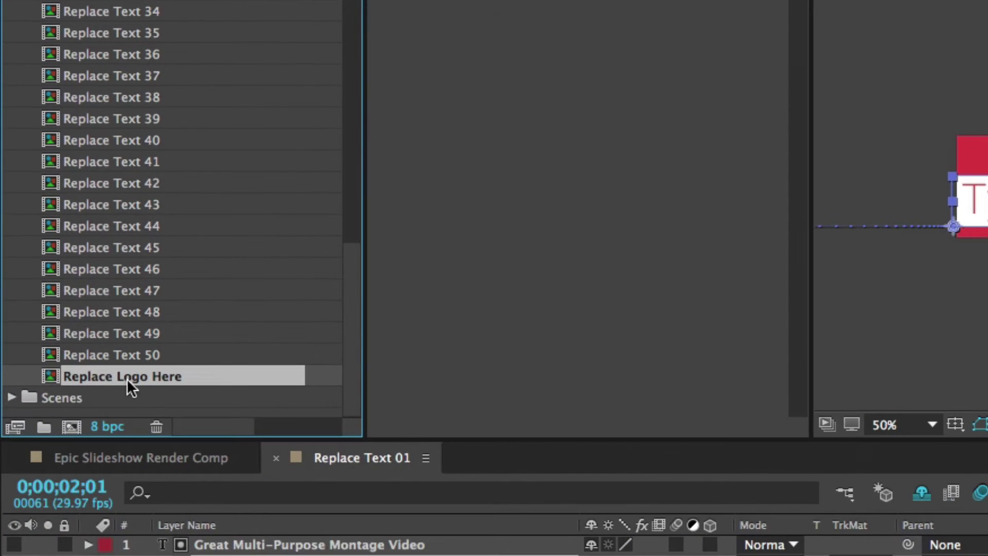
pyautogui.doubleClick(139, 375)
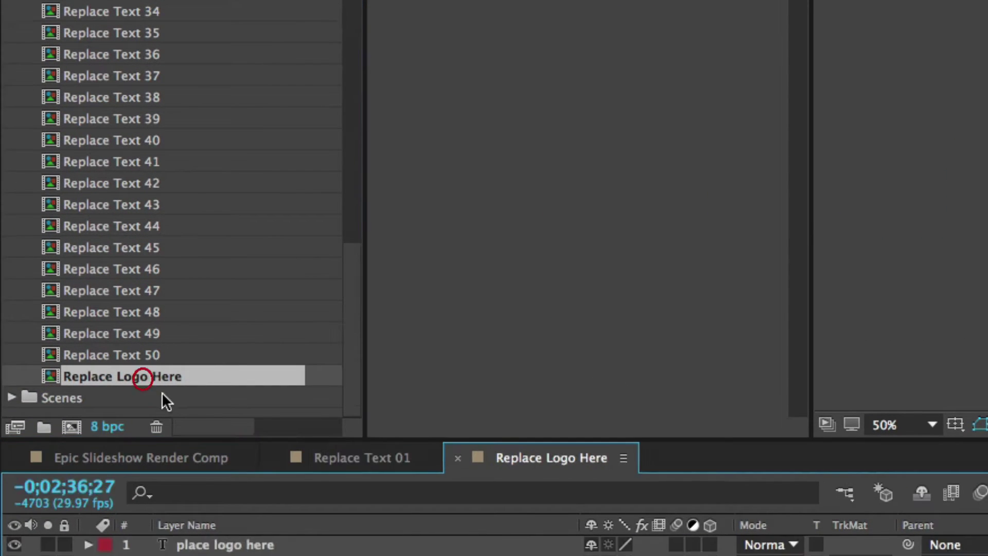
# Step: Examine the place logo here text layer and Shape Layer 1 in the logo composition
pyautogui.press('z')
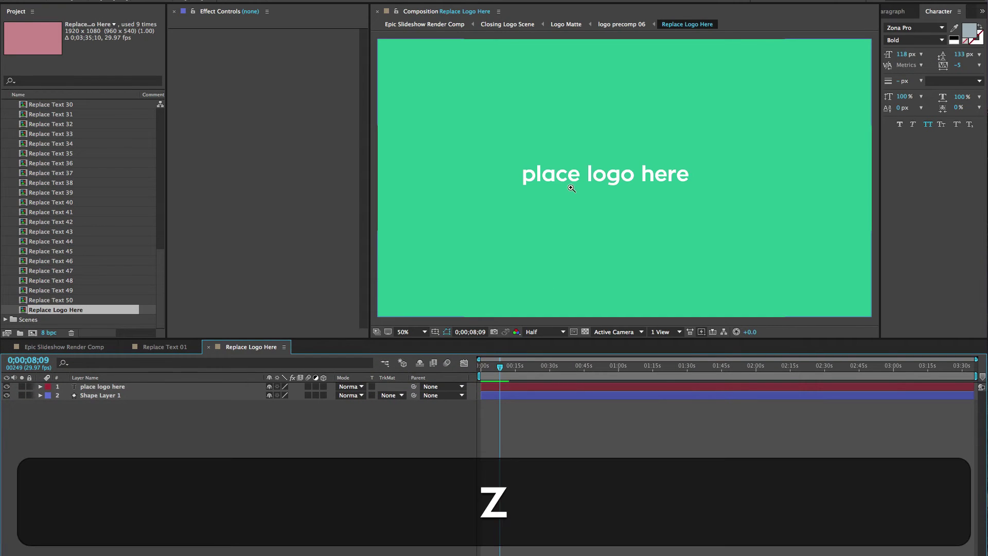
pyautogui.keyDown('alt'); pyautogui.click(570, 181); pyautogui.keyUp('alt')
pyautogui.moveTo(588, 179); pyautogui.dragTo(519, 197)
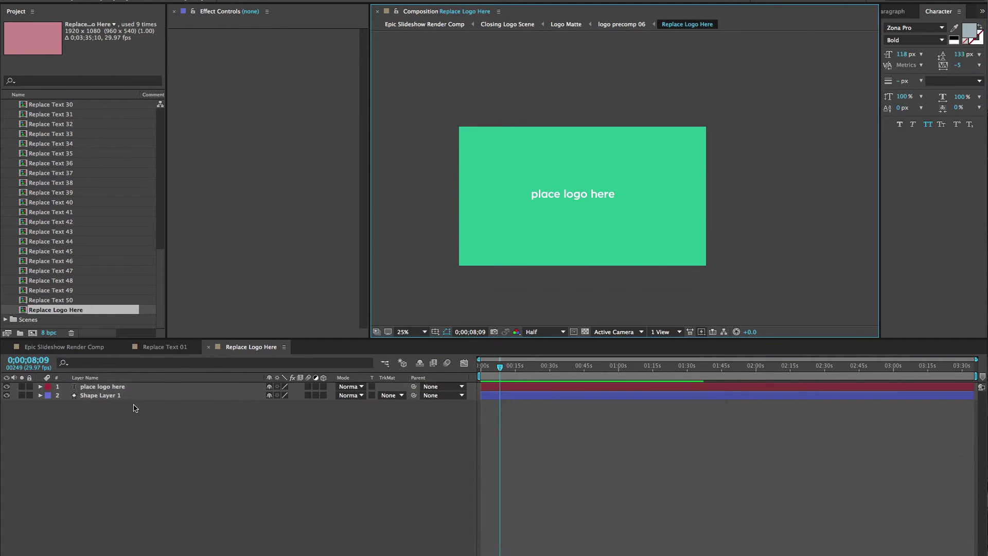
pyautogui.press('v')
pyautogui.click(102, 389)
pyautogui.click(106, 396)
pyautogui.click(102, 387)
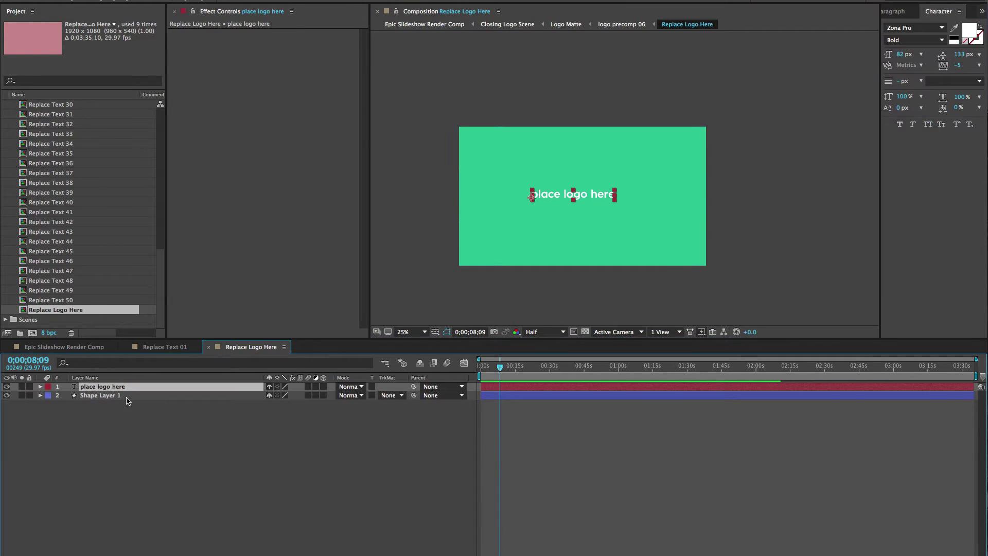
pyautogui.click(109, 432)
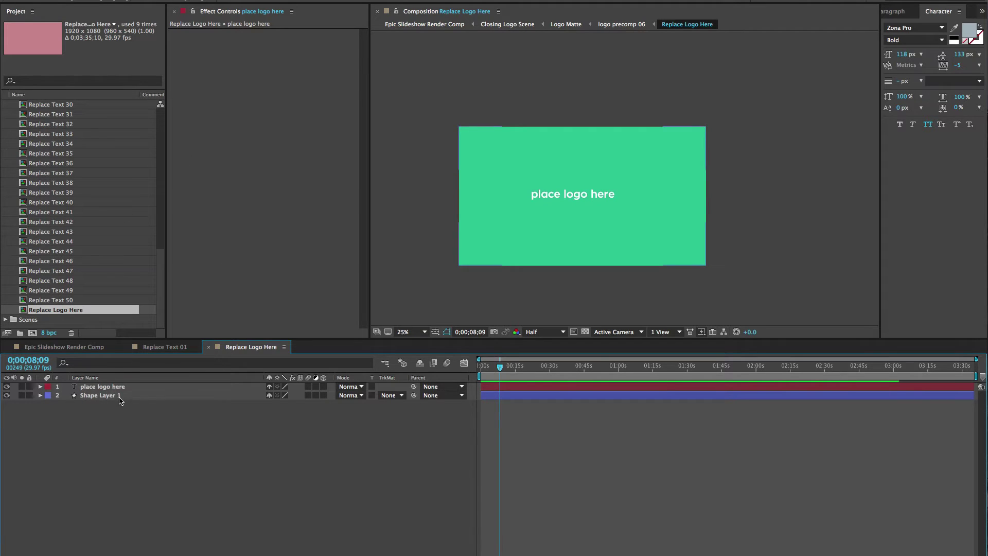
# Step: Return to the Epic Slideshow Render Comp, open Replace Photo 01 from the Photo Scene 01 folder, and select its Photo 01 layer
pyautogui.click(80, 349)
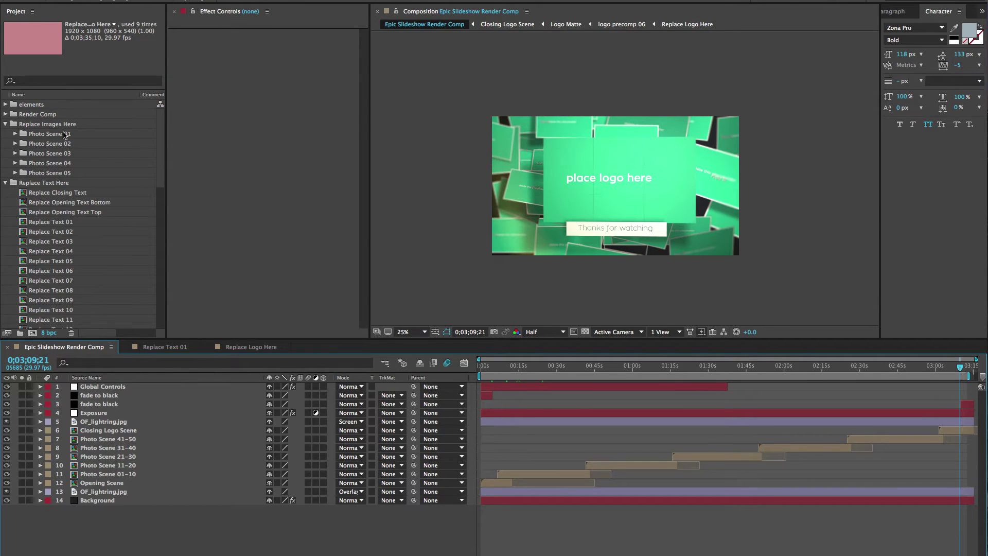
pyautogui.click(75, 123)
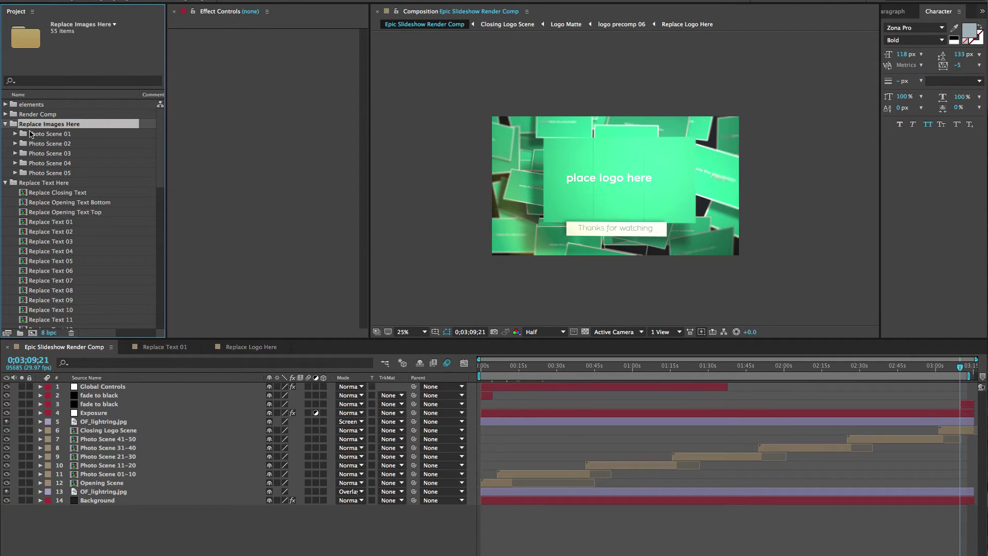
pyautogui.click(15, 134)
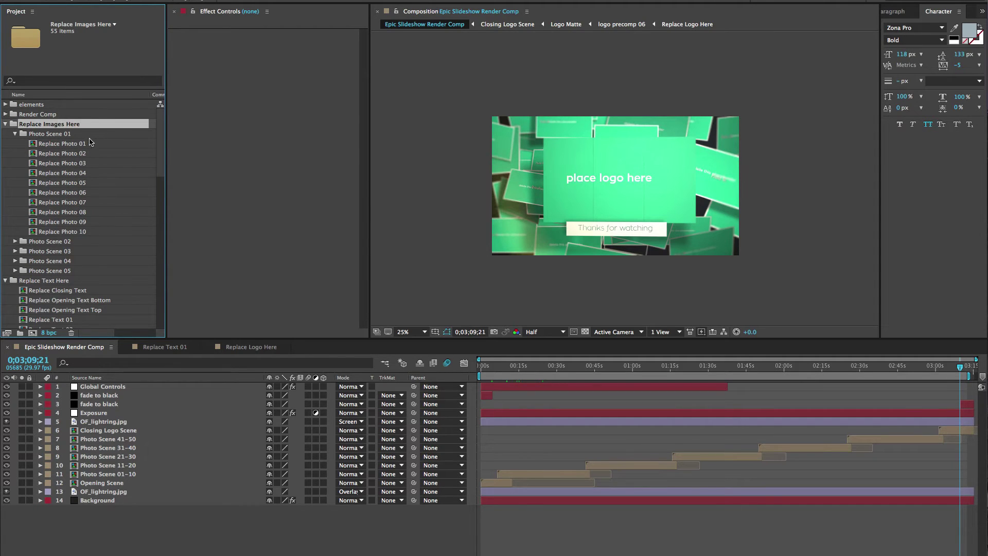
pyautogui.doubleClick(61, 145)
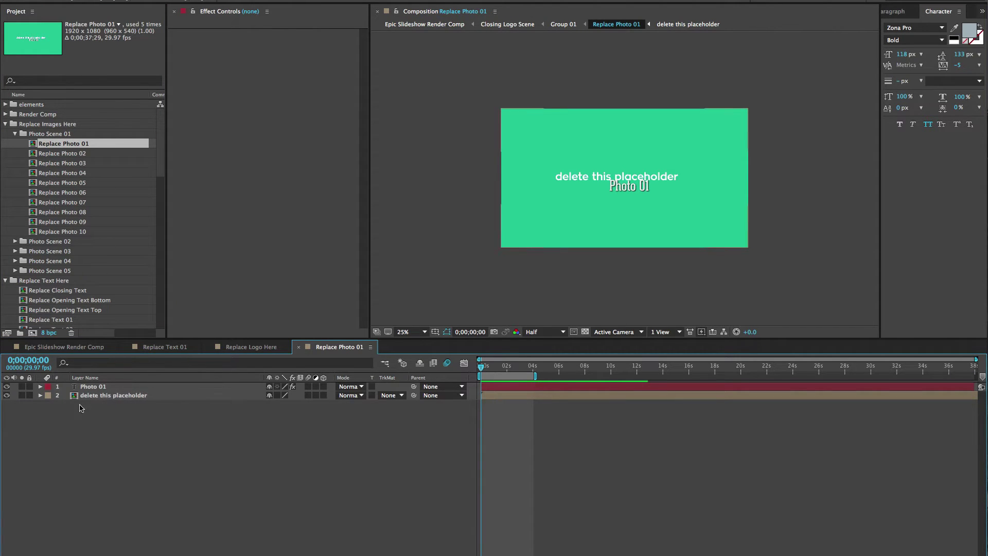
pyautogui.click(94, 387)
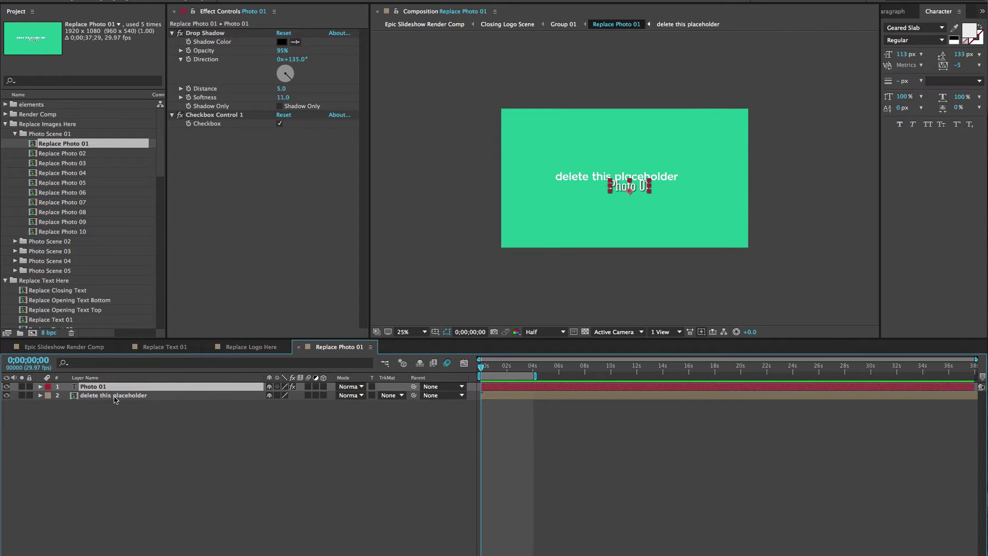
# Step: Try turning off show photo numbers in the render comp's Global Controls, and turn it back on
pyautogui.click(72, 347)
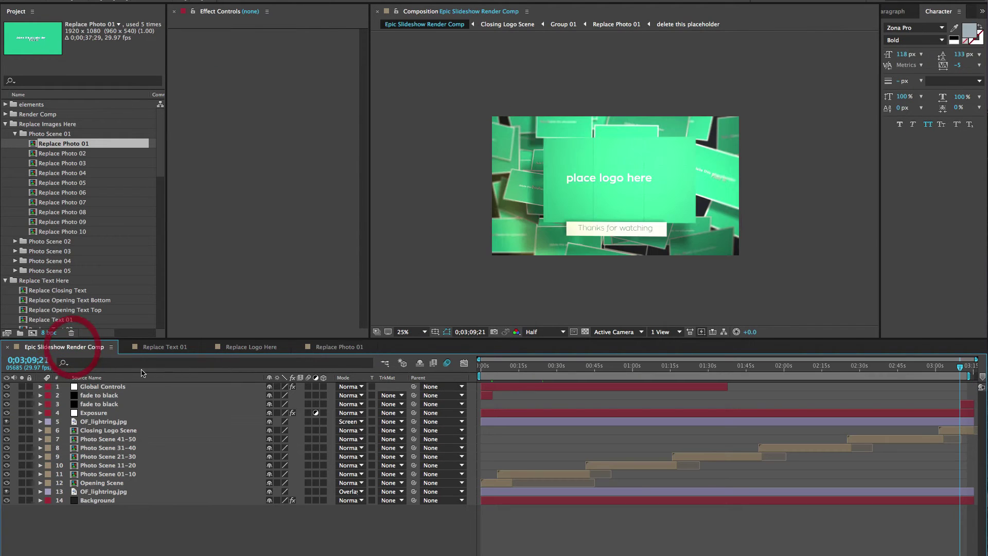
pyautogui.click(101, 386)
pyautogui.click(217, 34)
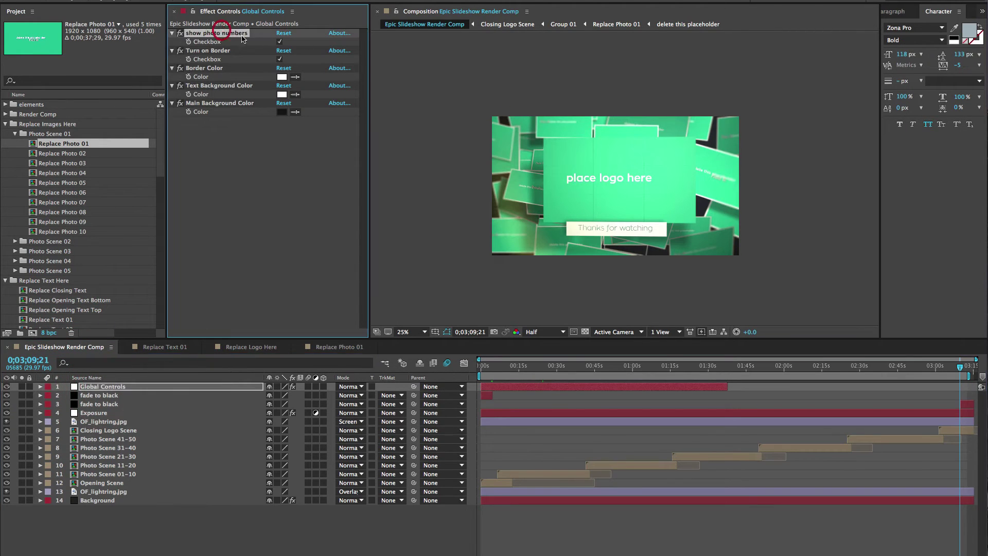
pyautogui.click(280, 42)
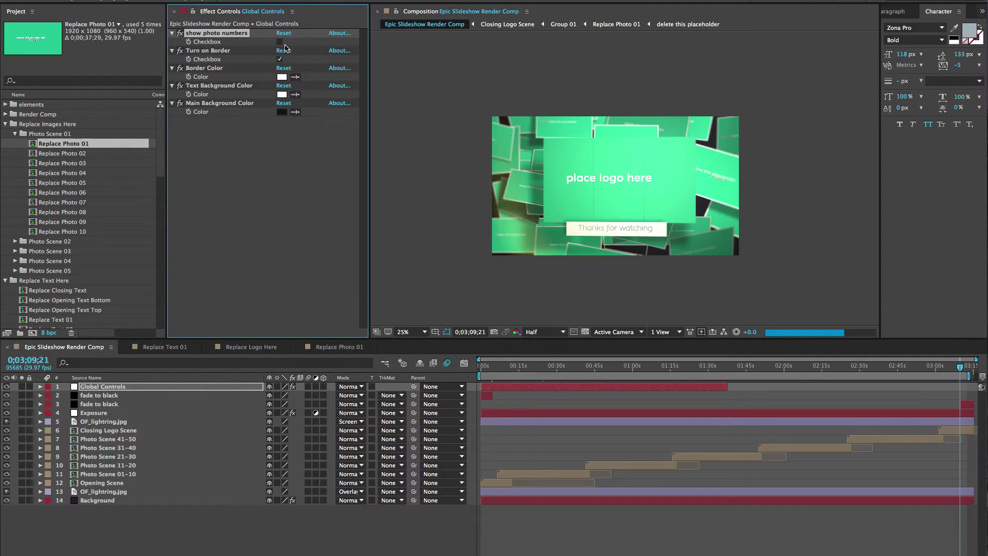
pyautogui.click(279, 41)
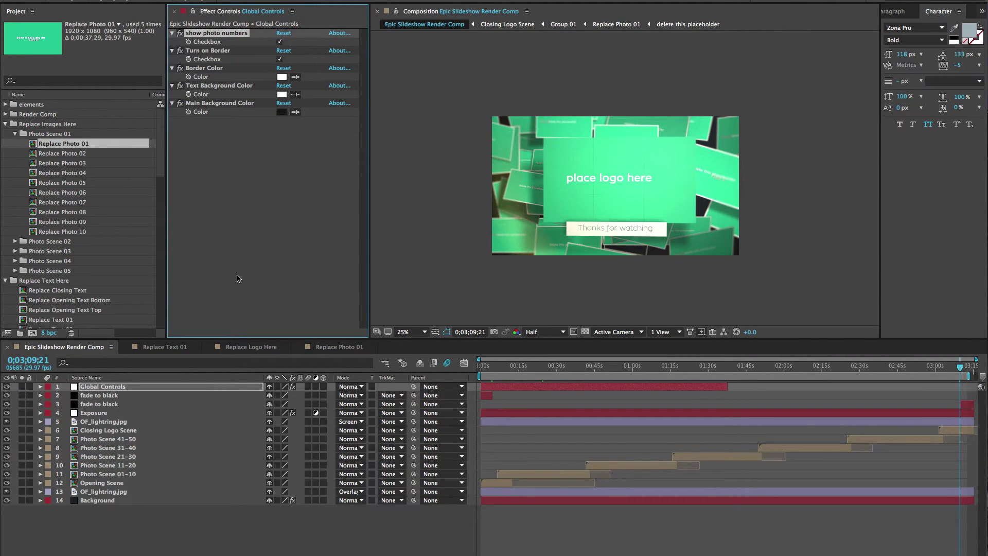
# Step: Hide the delete this placeholder layer in the Replace Photo 01 composition
pyautogui.click(340, 347)
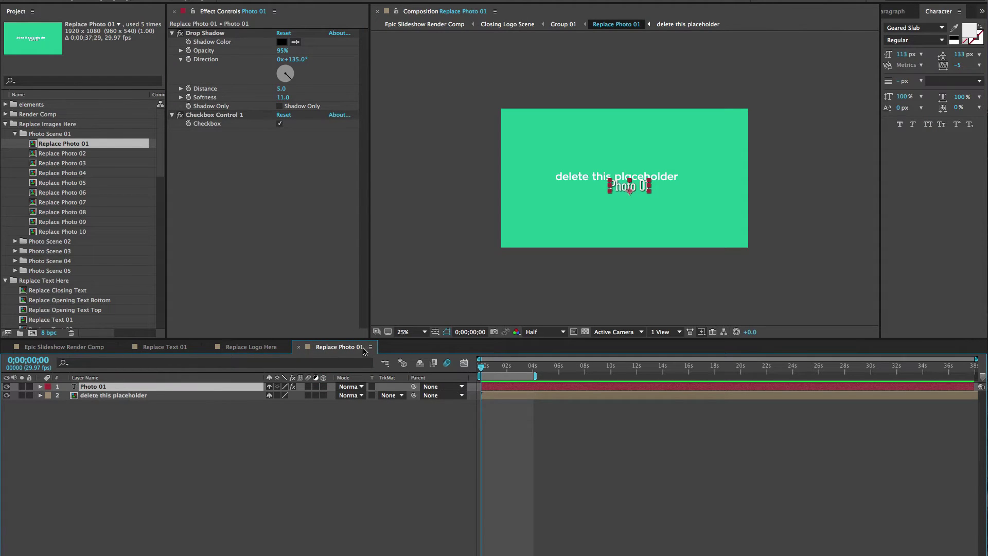
pyautogui.click(111, 395)
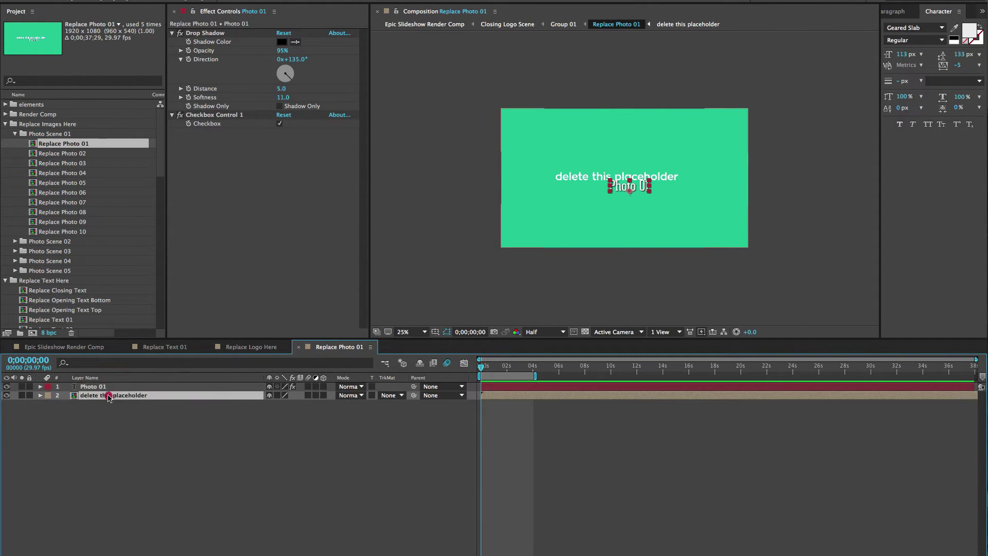
pyautogui.click(7, 395)
pyautogui.click(107, 445)
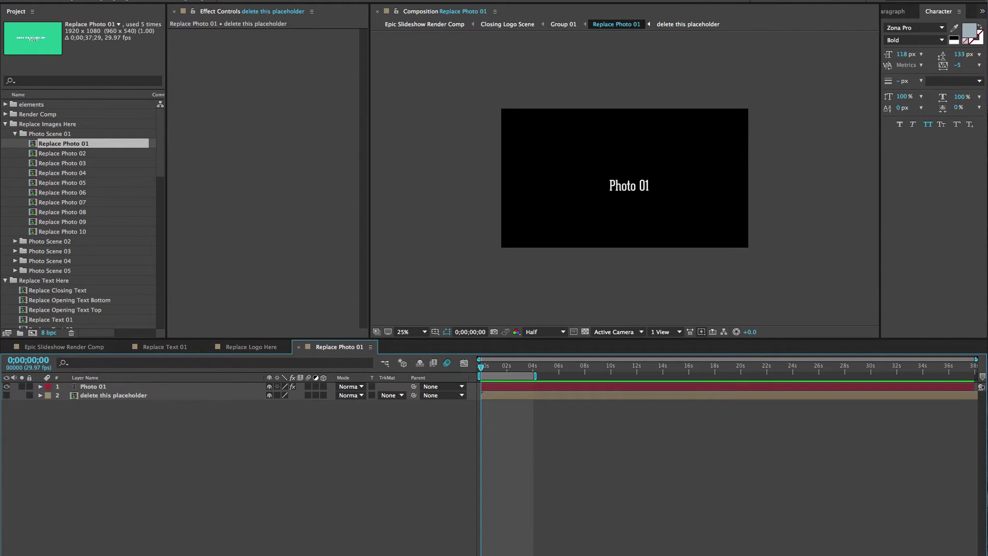
# Step: Import sunset-starts-sihlouettes.jpeg and place it between the Photo 01 and delete this placeholder layers of Replace Photo 01
pyautogui.click(101, 5)
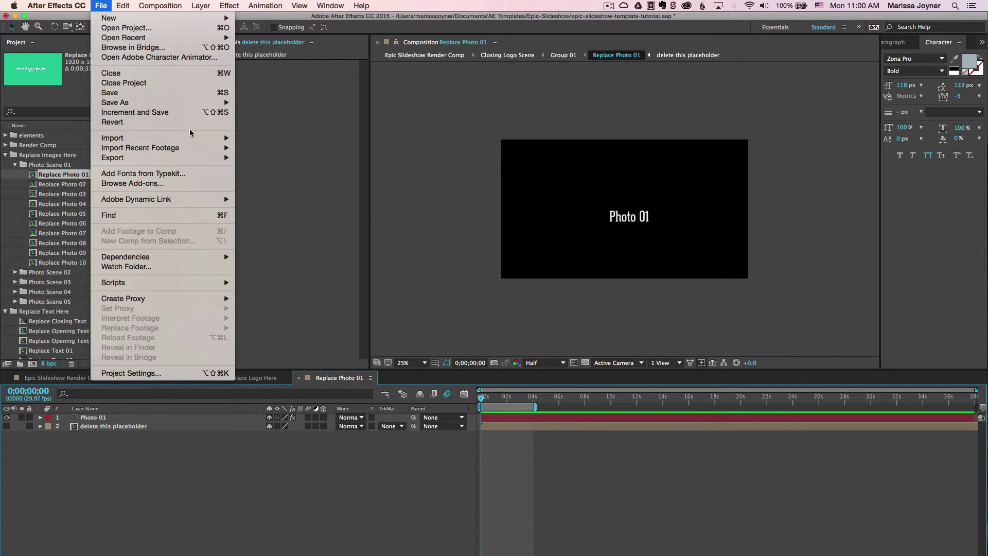
pyautogui.moveTo(191, 139)
pyautogui.click(256, 140)
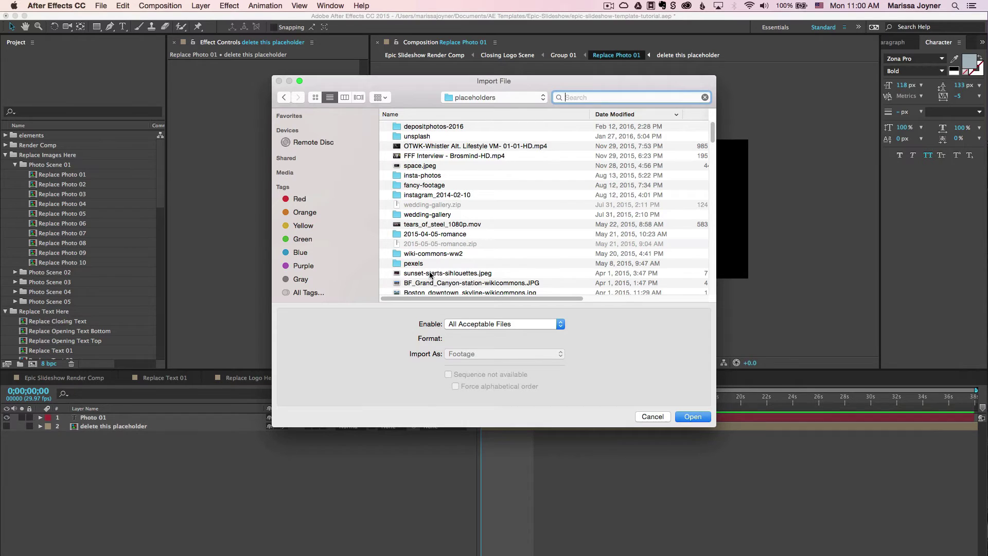
pyautogui.click(430, 276)
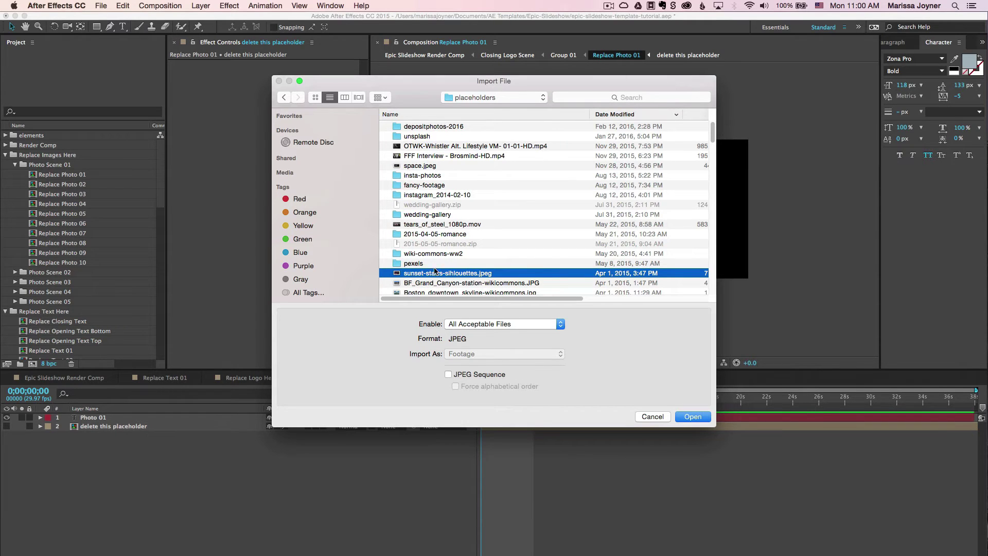
pyautogui.click(694, 416)
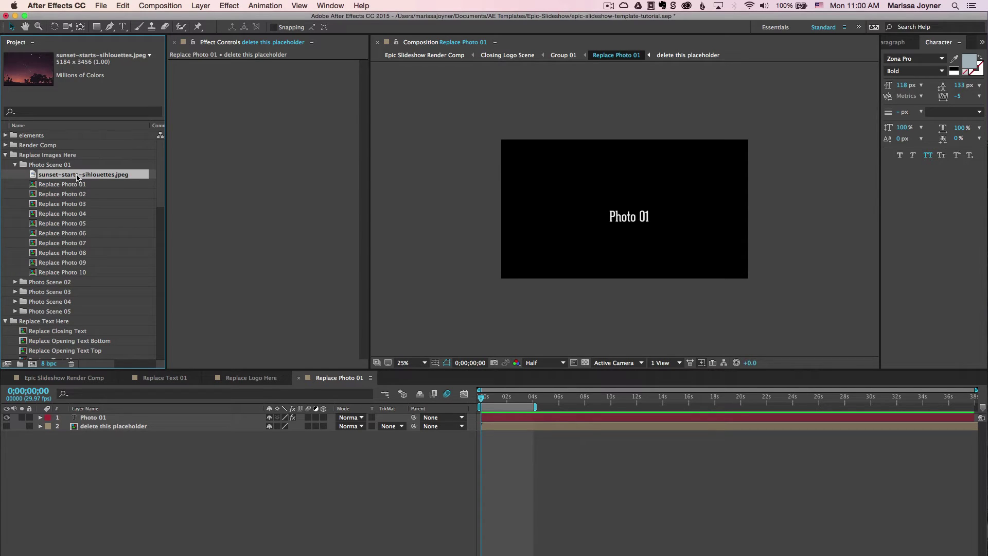
pyautogui.moveTo(77, 177); pyautogui.dragTo(138, 428)
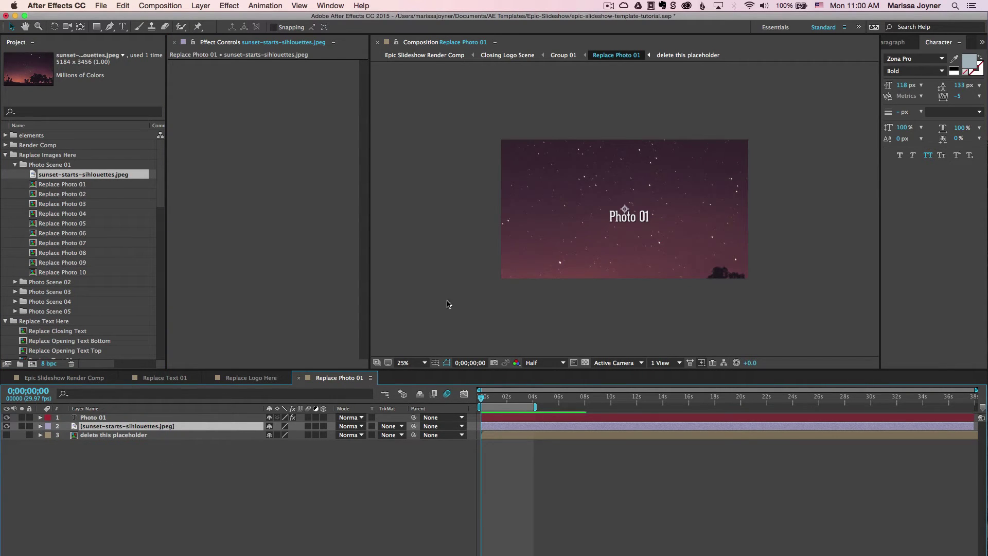
# Step: Scale the sunset photo layer to 39% and reposition it to 928, 432 so it fills the frame
pyautogui.click(40, 426)
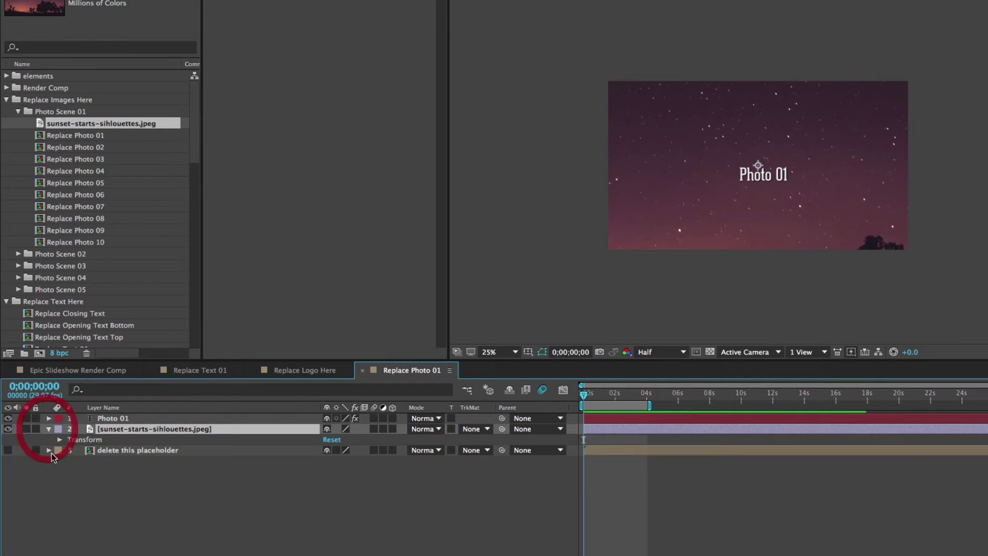
pyautogui.click(49, 435)
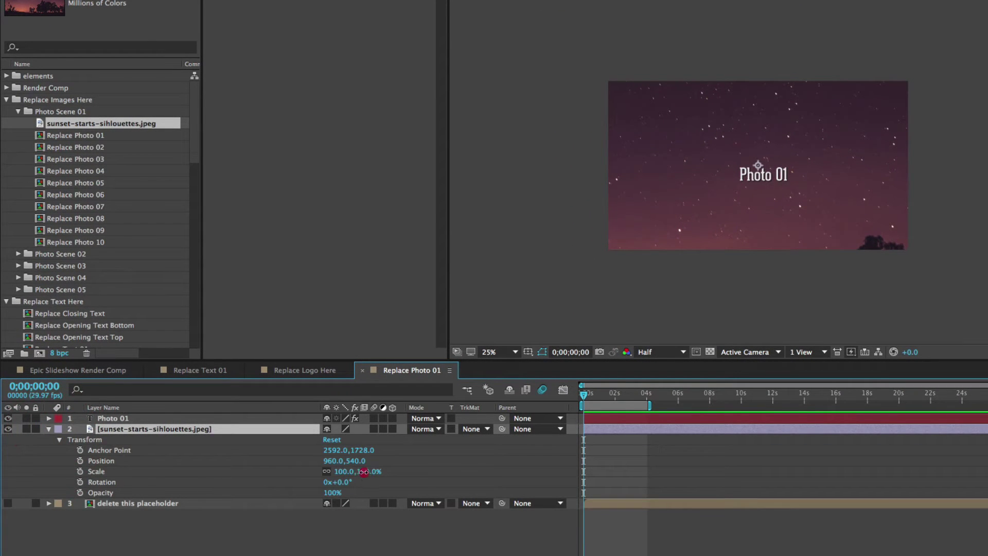
pyautogui.moveTo(360, 472); pyautogui.dragTo(329, 473)
pyautogui.moveTo(710, 236); pyautogui.dragTo(714, 202)
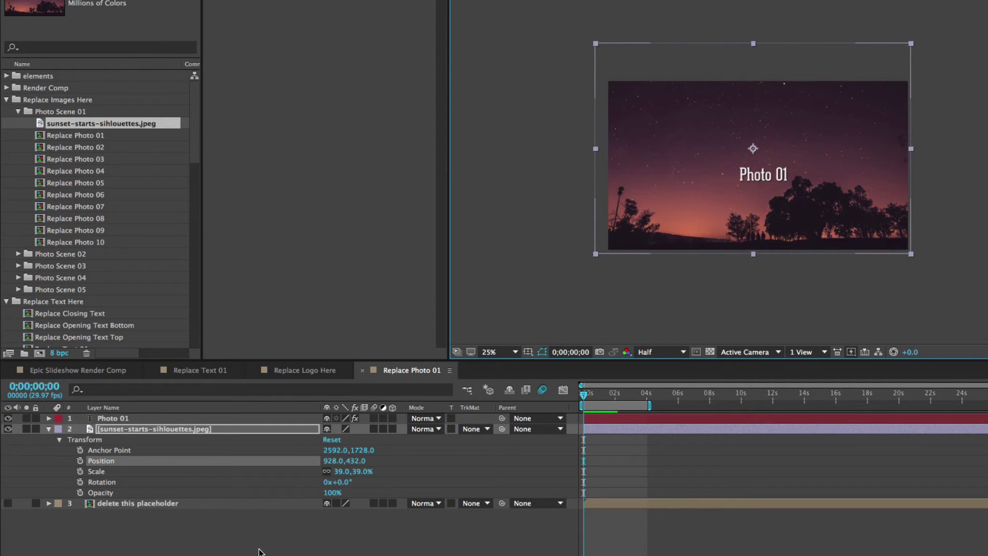
pyautogui.click(260, 533)
pyautogui.click(49, 431)
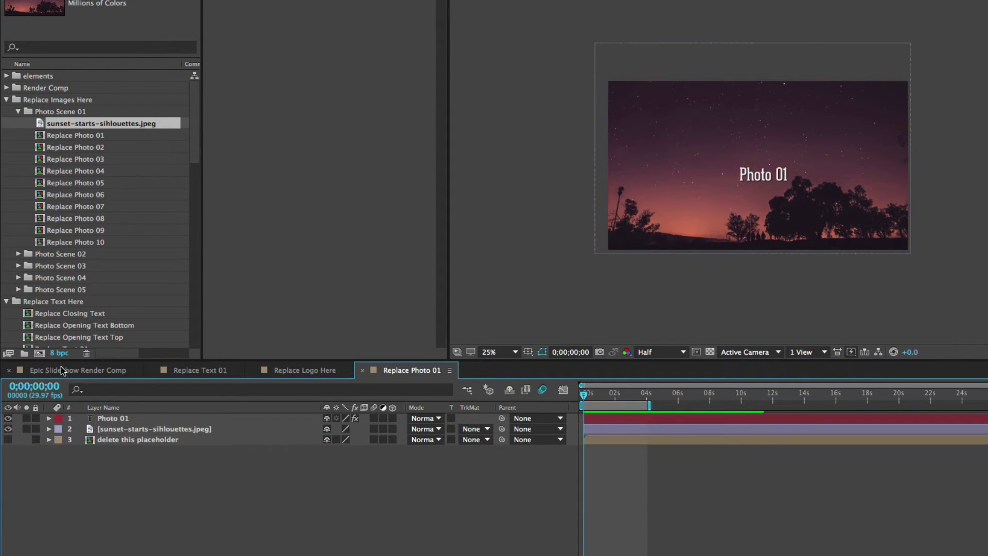
# Step: Preview the replaced photo in the Epic Slideshow Render Comp at 0;00;08;29
pyautogui.click(79, 370)
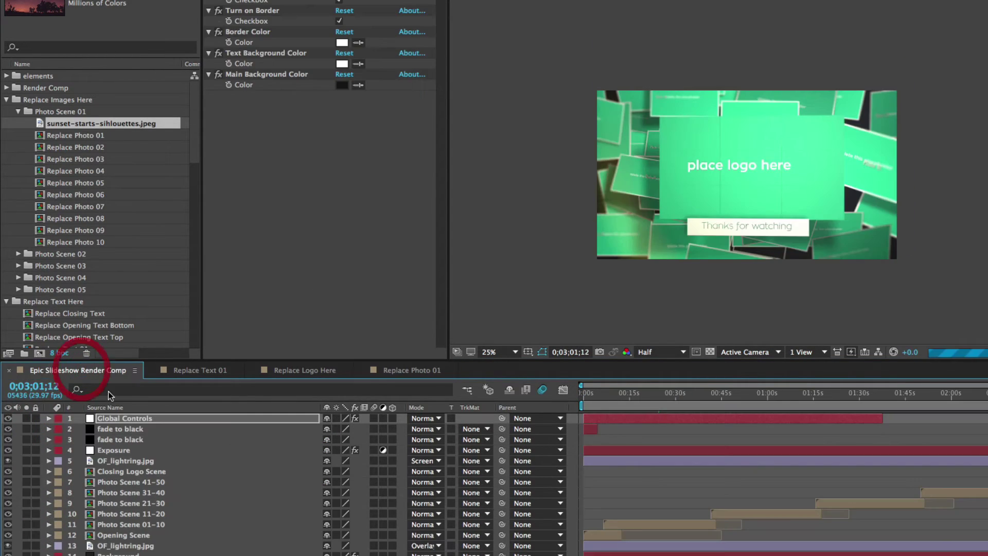
pyautogui.click(611, 397)
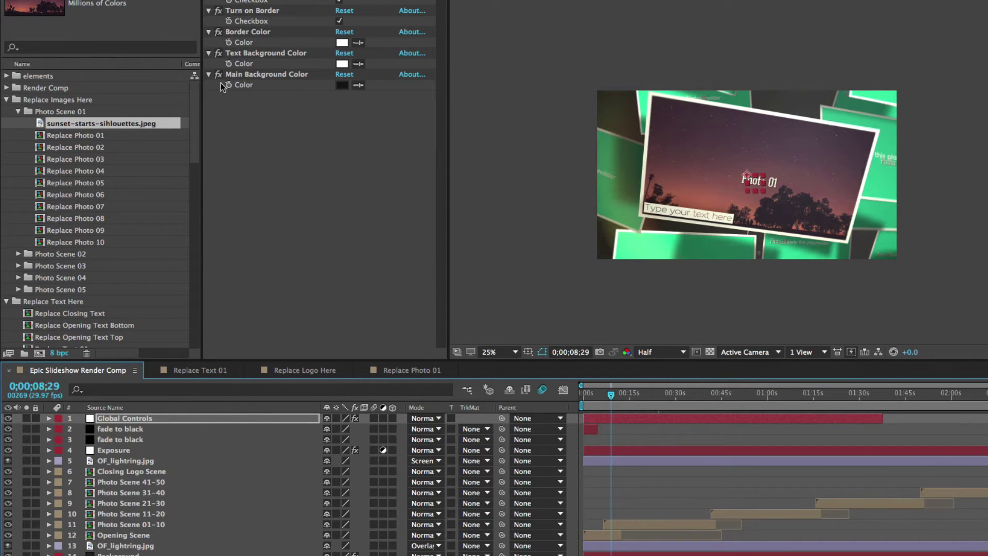
# Step: Open the Replace Photo 02 composition and hide its delete this placeholder layer
pyautogui.click(81, 149)
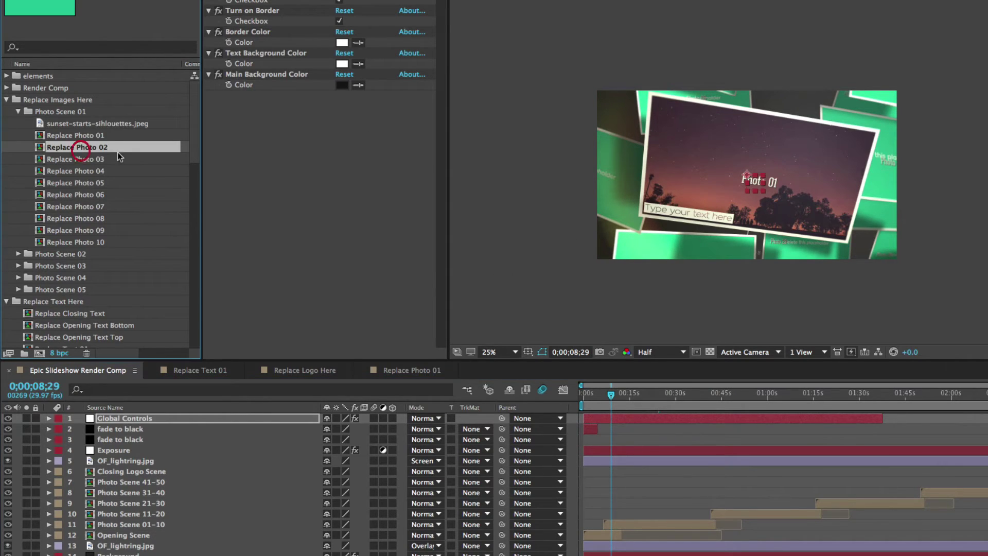
pyautogui.doubleClick(88, 146)
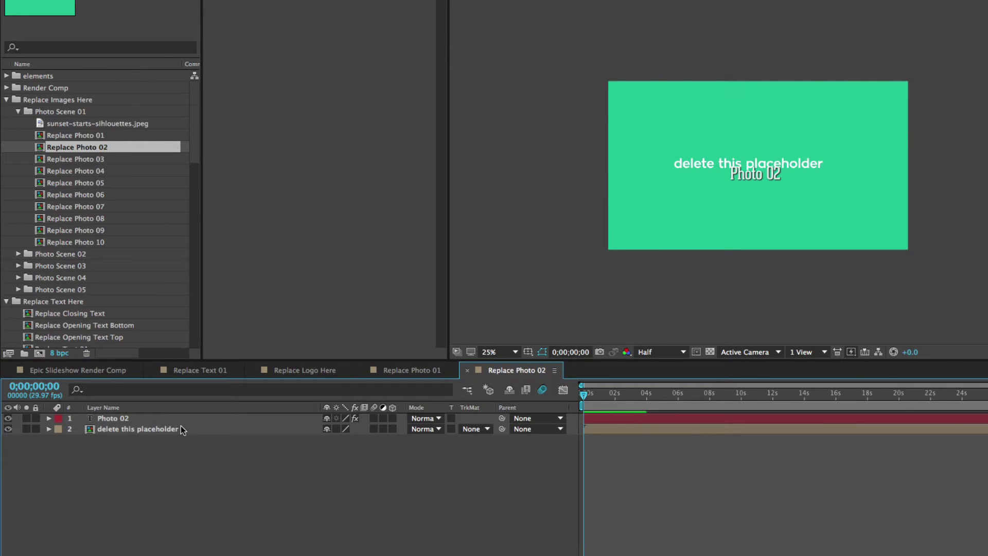
pyautogui.click(7, 429)
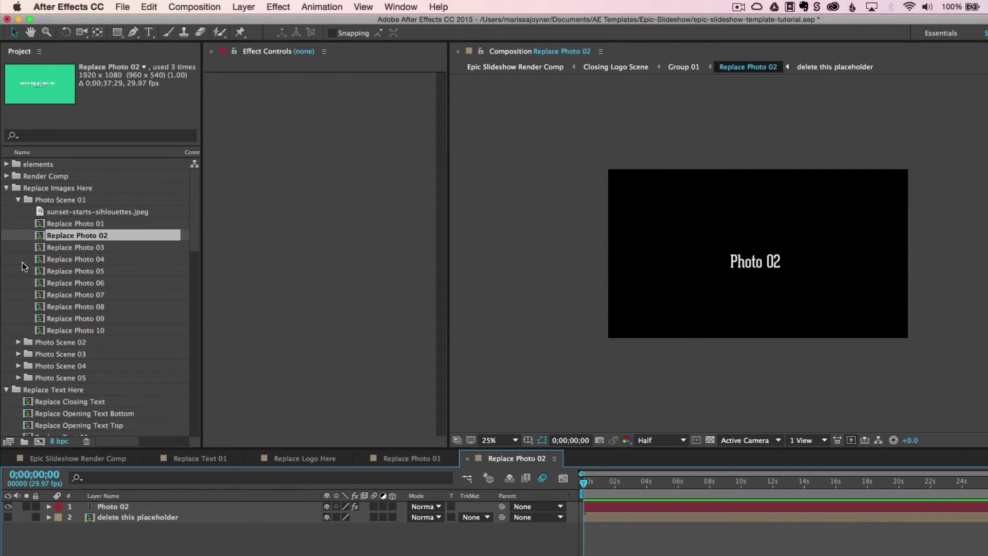
# Step: Import the OTWK-Whistler Alt. Lifestyle VM- 01-01-HD.mp4 video, add it as the bottom layer of Replace Photo 02, and shift it earlier in time
pyautogui.doubleClick(21, 266)
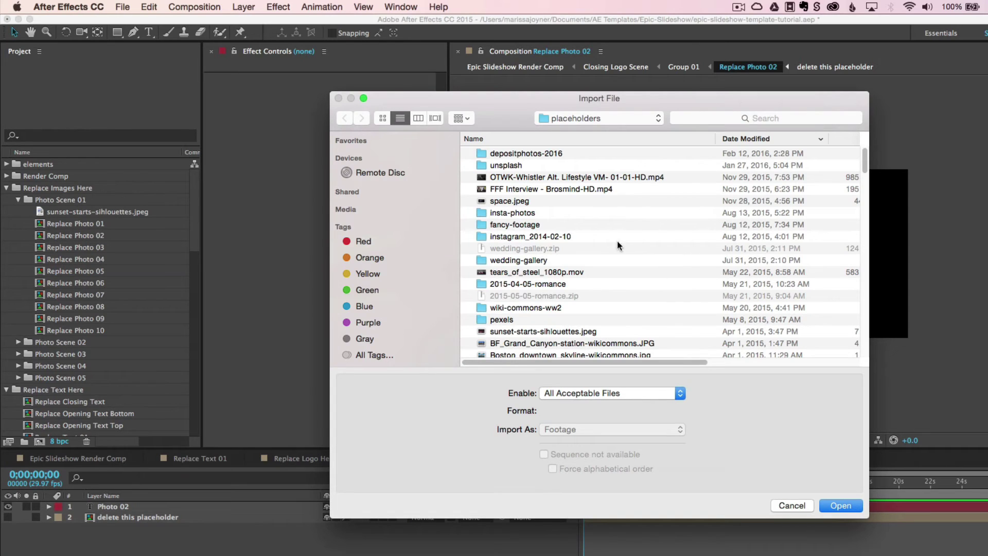
pyautogui.moveTo(634, 96); pyautogui.dragTo(617, 100)
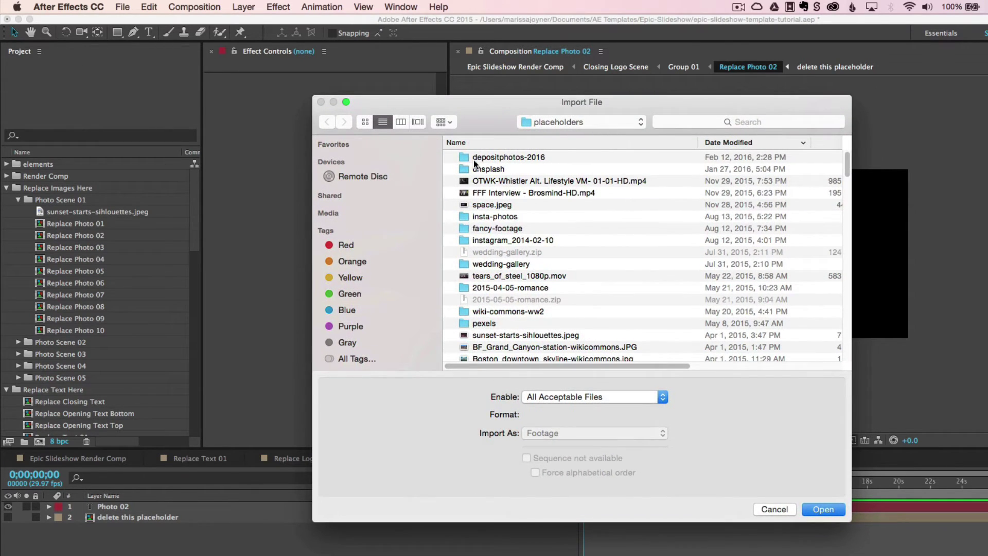
pyautogui.click(606, 180)
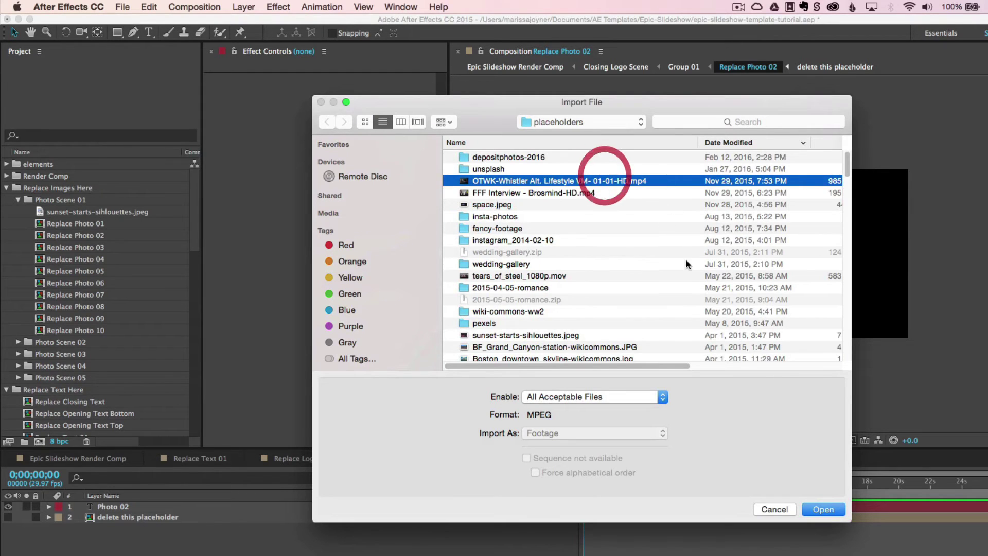
pyautogui.click(822, 509)
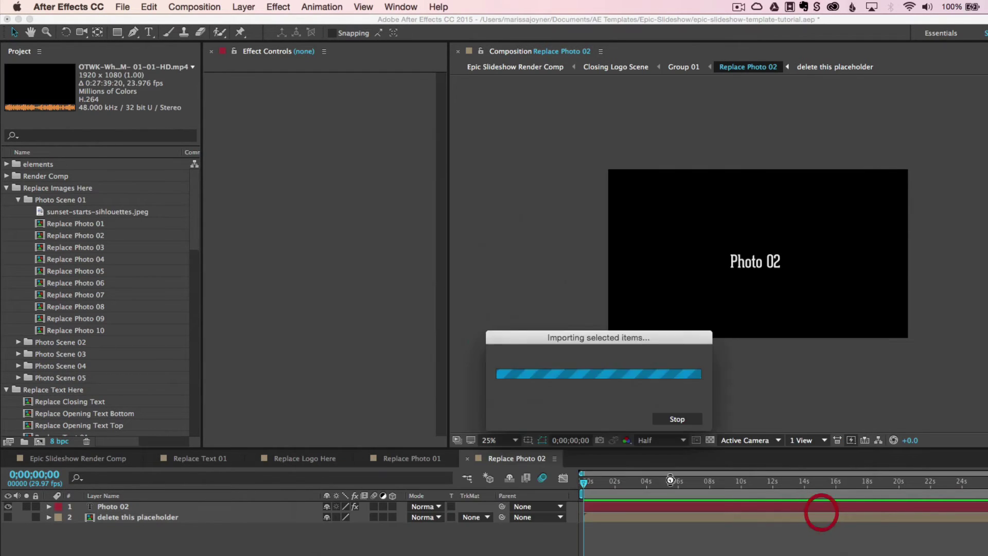
pyautogui.moveTo(165, 435); pyautogui.dragTo(157, 530)
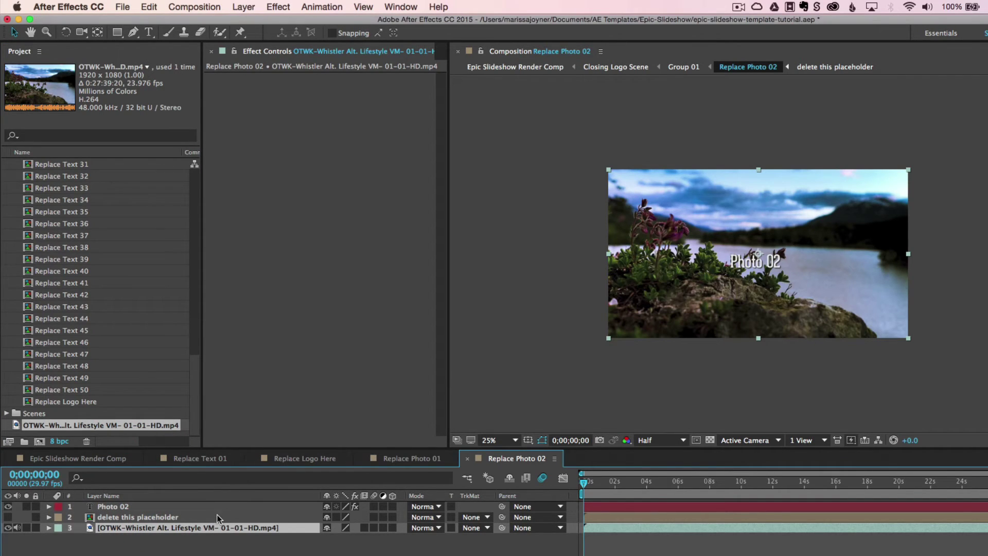
pyautogui.moveTo(671, 531); pyautogui.dragTo(534, 524)
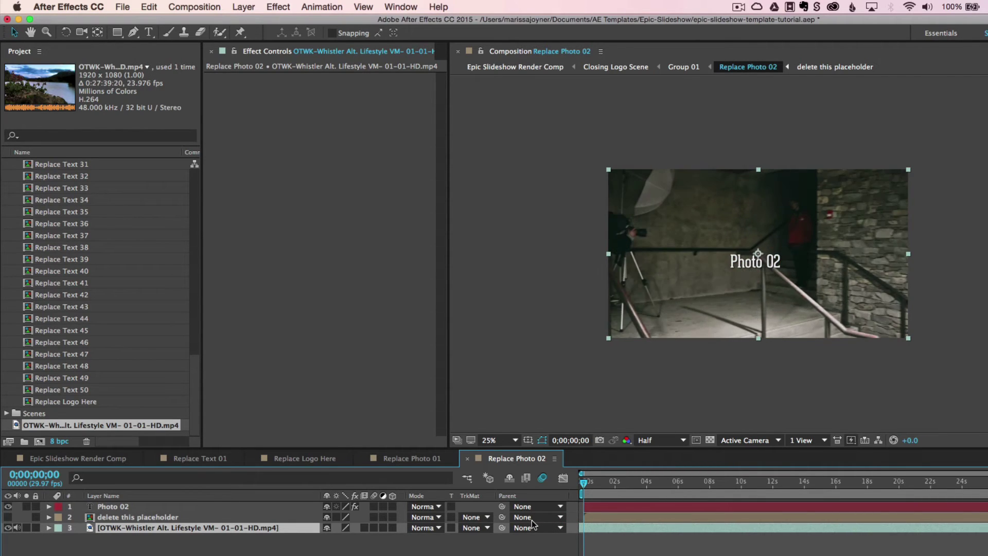
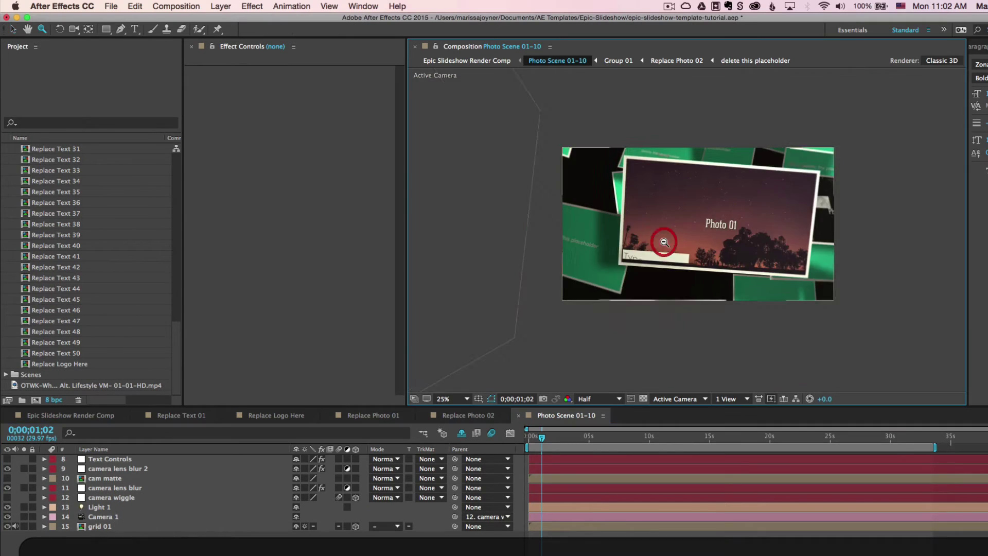
# Step: Preview Photo Scene 01-10 through 0;00;05;18 and open its grid 01 layer to view the Group 01 photo layers
pyautogui.moveTo(542, 436); pyautogui.dragTo(575, 439)
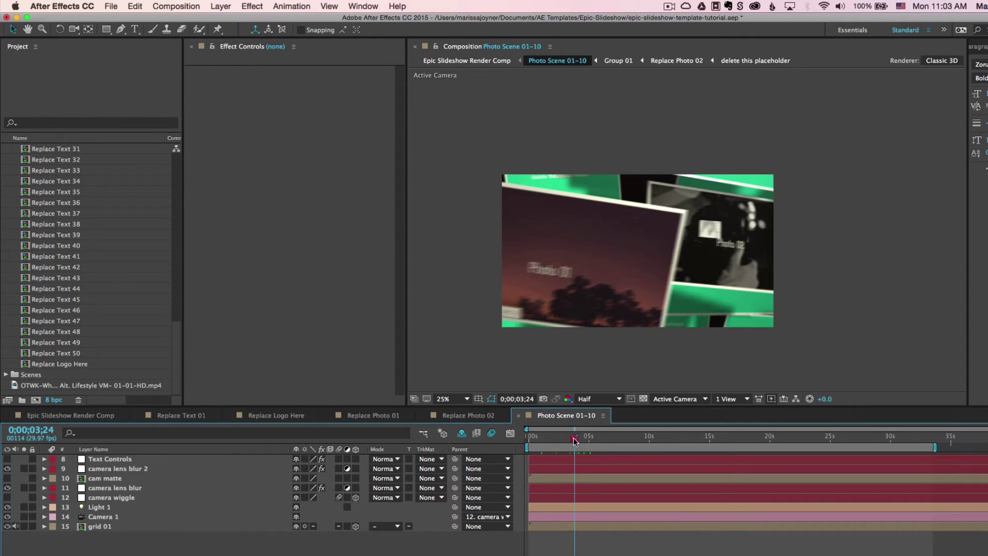
pyautogui.moveTo(575, 440); pyautogui.dragTo(596, 438)
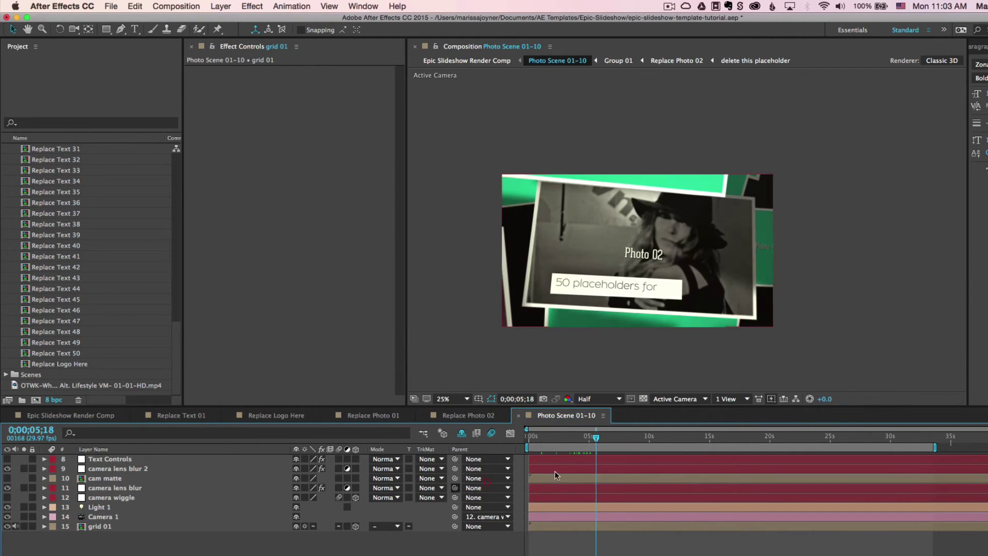
pyautogui.click(100, 526)
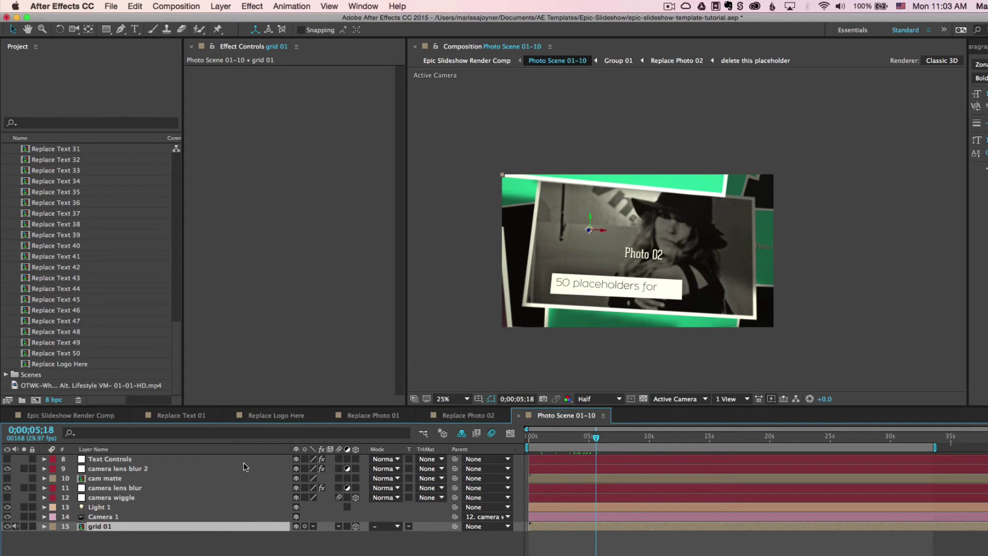
pyautogui.doubleClick(99, 529)
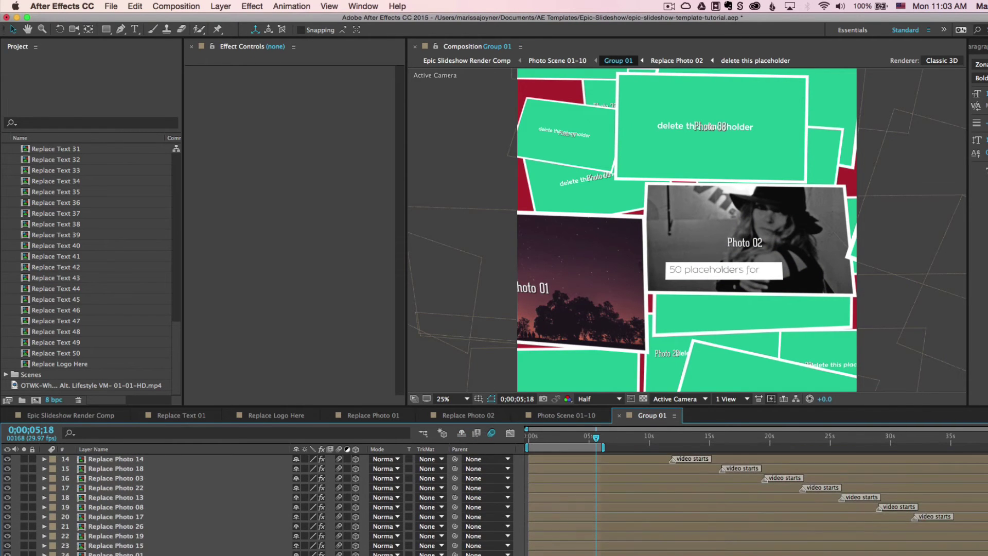
pyautogui.scroll(5, 494, 504)
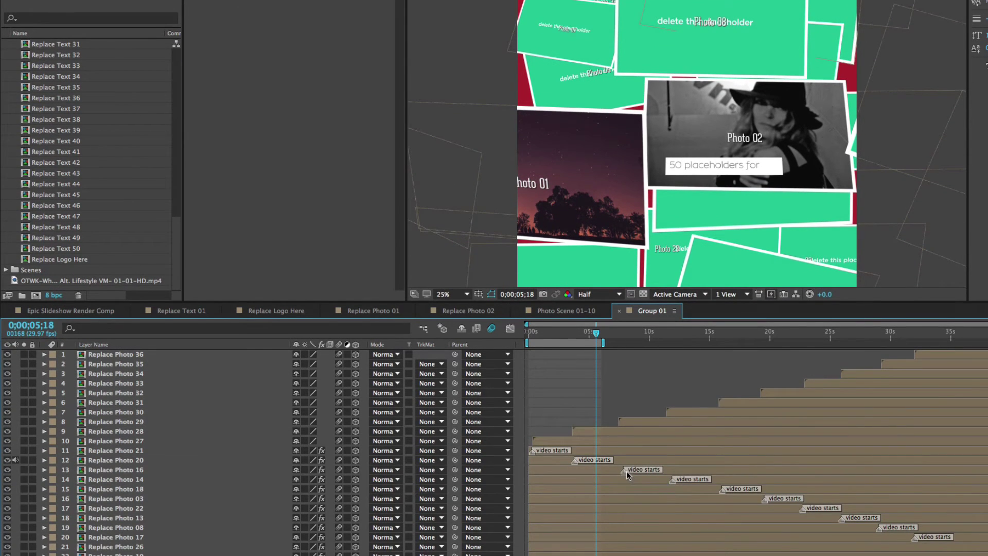
# Step: Examine the video starts markers and the Time Remap keyframes of the Replace Photo 02 layer in Group 01
pyautogui.click(626, 471)
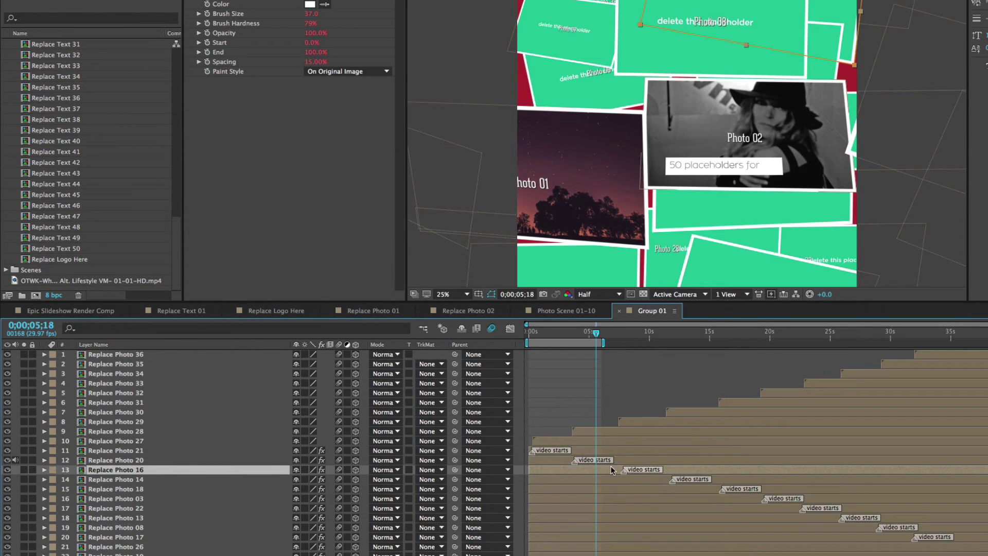
pyautogui.click(177, 462)
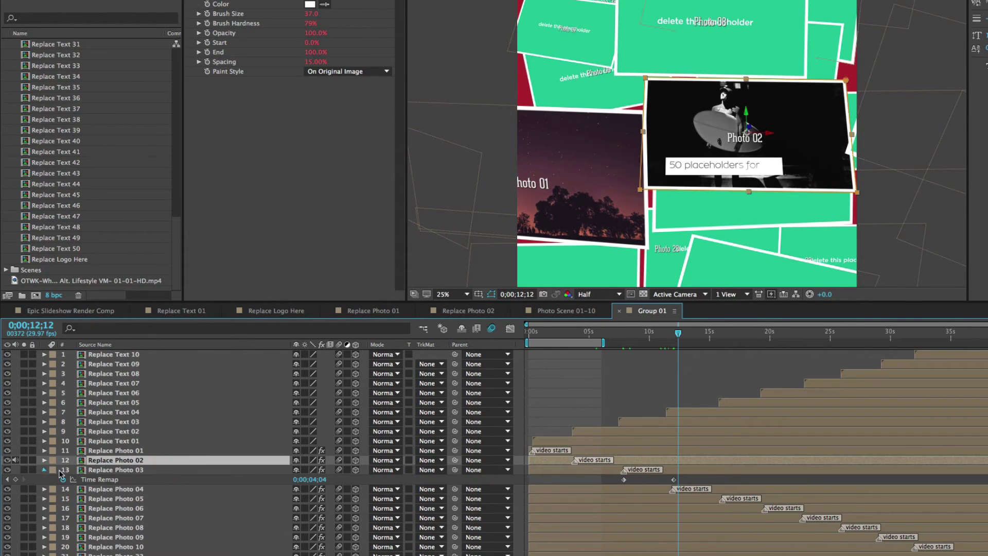
pyautogui.press('u')
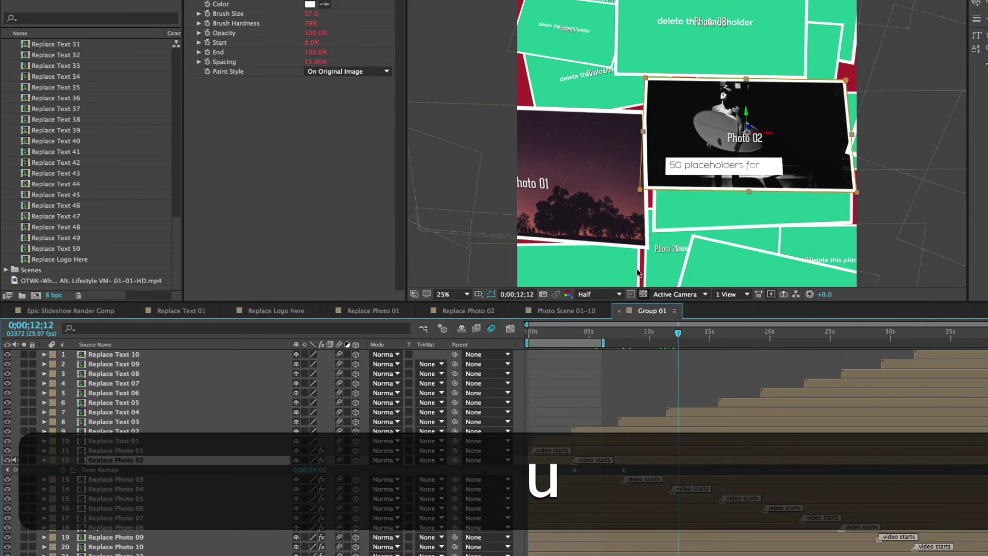
pyautogui.moveTo(595, 332); pyautogui.dragTo(638, 339)
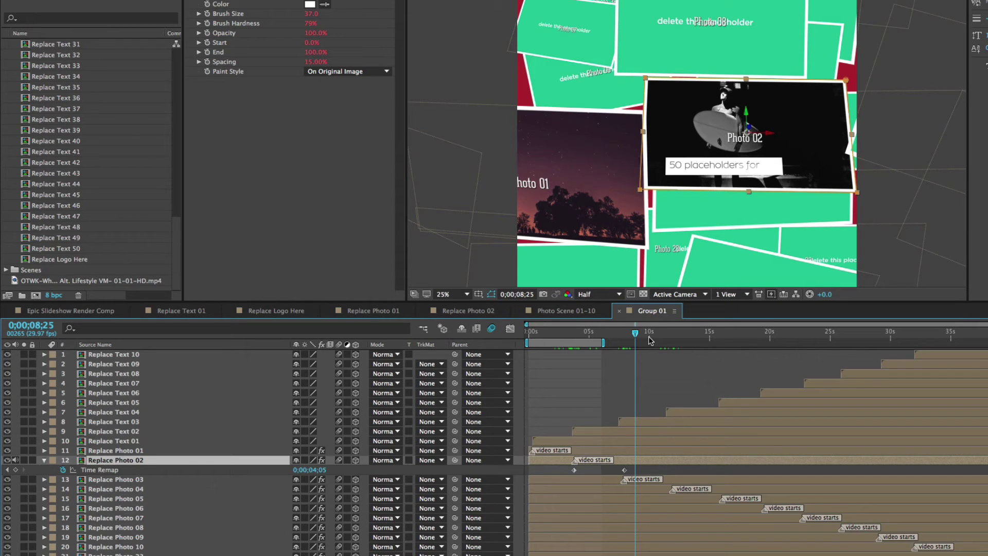
pyautogui.click(45, 460)
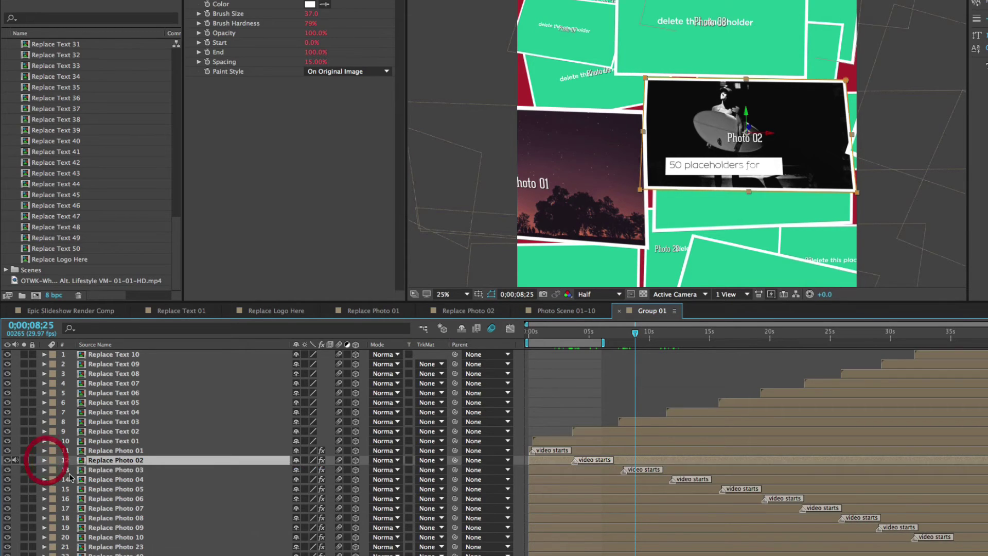
# Step: Return to Photo Scene 01-10, turn off Turn Text On 01 in the Text Controls layer, and preview the scene at 0;00;02;01
pyautogui.click(577, 311)
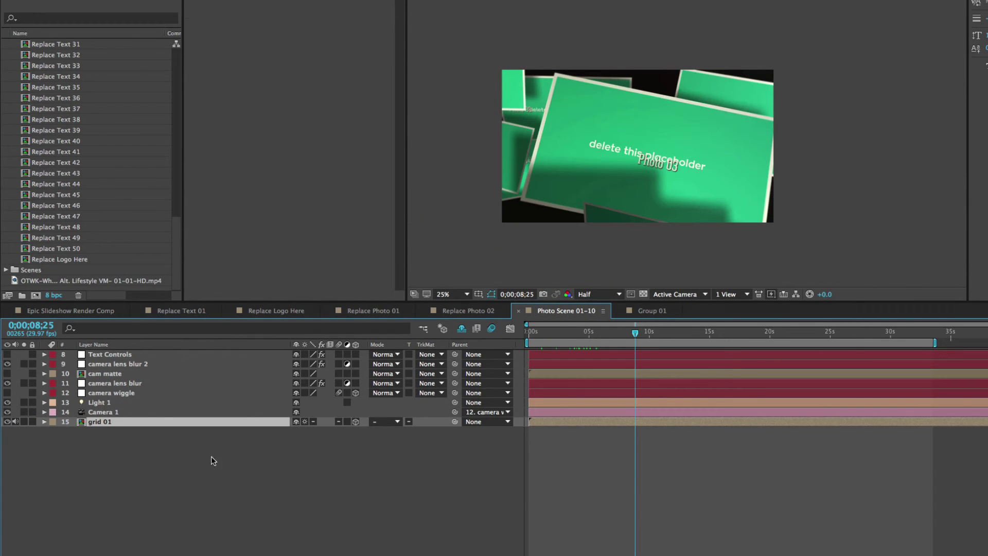
pyautogui.click(221, 441)
pyautogui.click(556, 326)
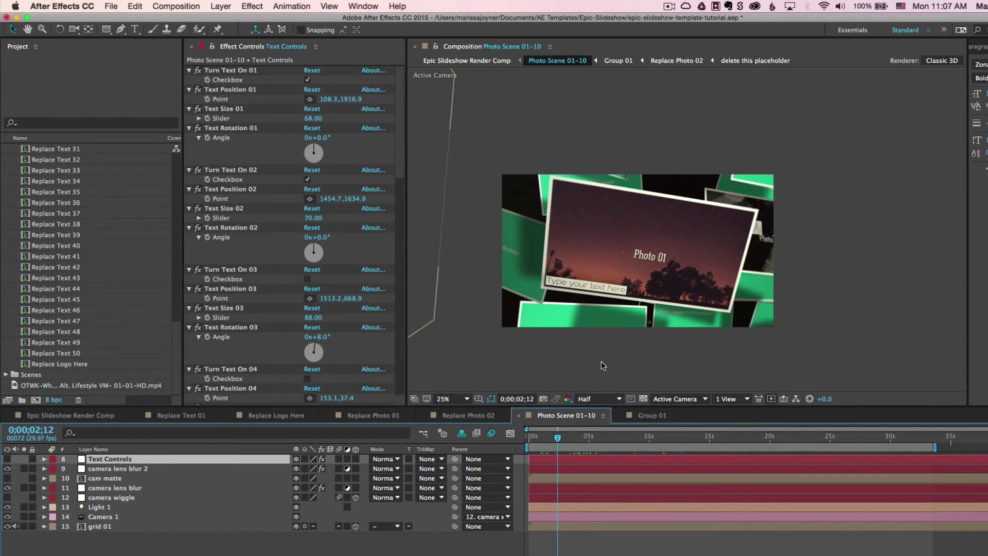
pyautogui.click(236, 71)
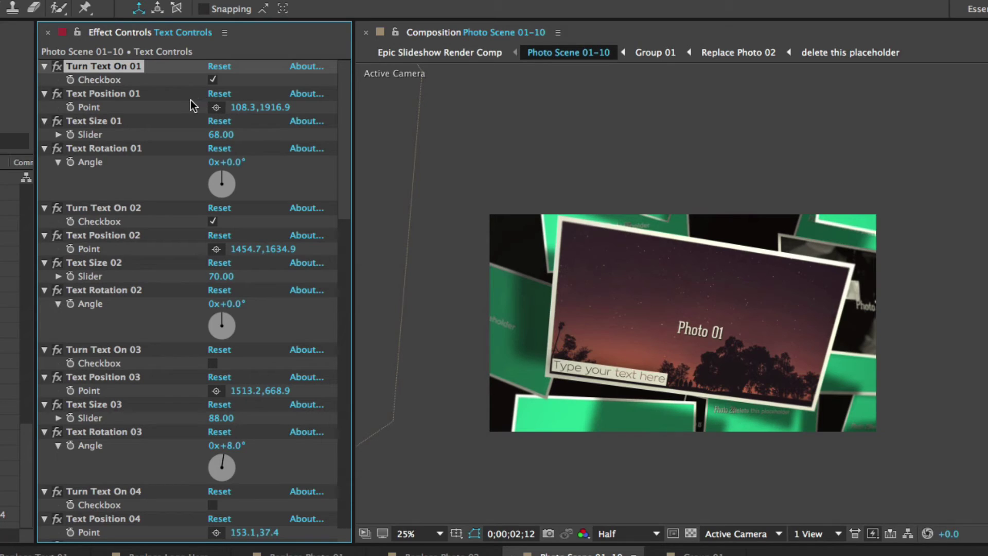
pyautogui.click(212, 79)
pyautogui.click(574, 552)
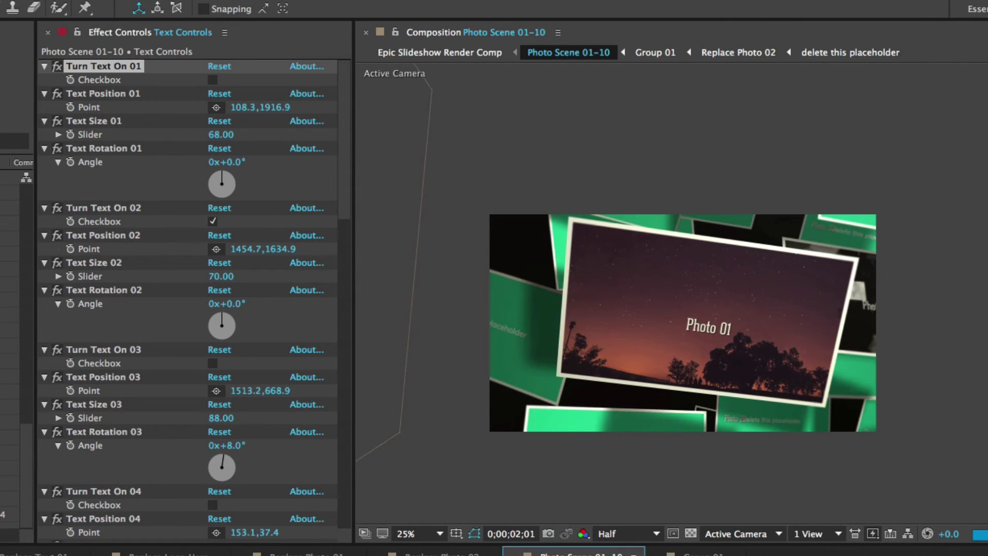
# Step: Enable Turn Text On 01 in the Text Controls layer and set Text Position 01 to 205.3,1916.9
pyautogui.click(213, 80)
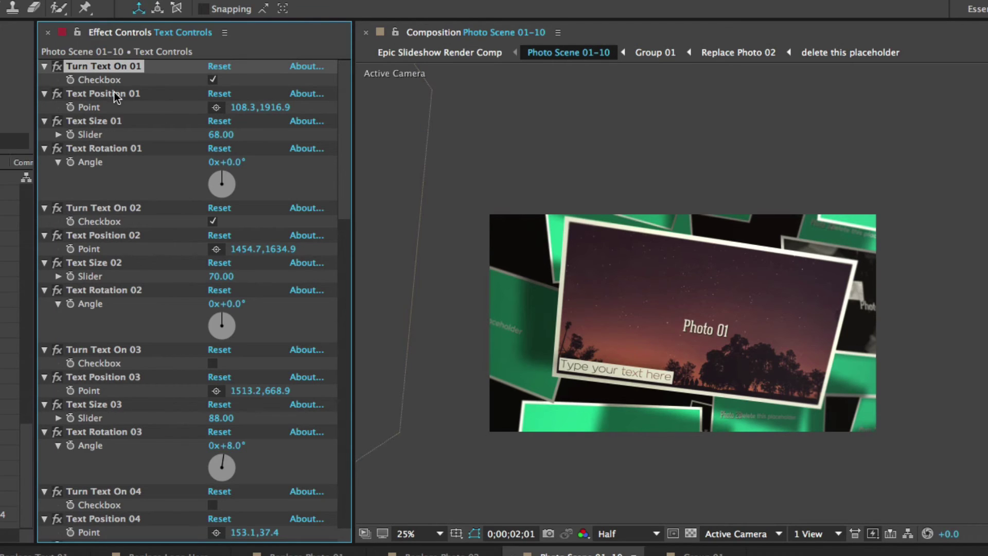
pyautogui.click(82, 93)
pyautogui.moveTo(259, 111); pyautogui.dragTo(283, 115)
pyautogui.click(282, 116)
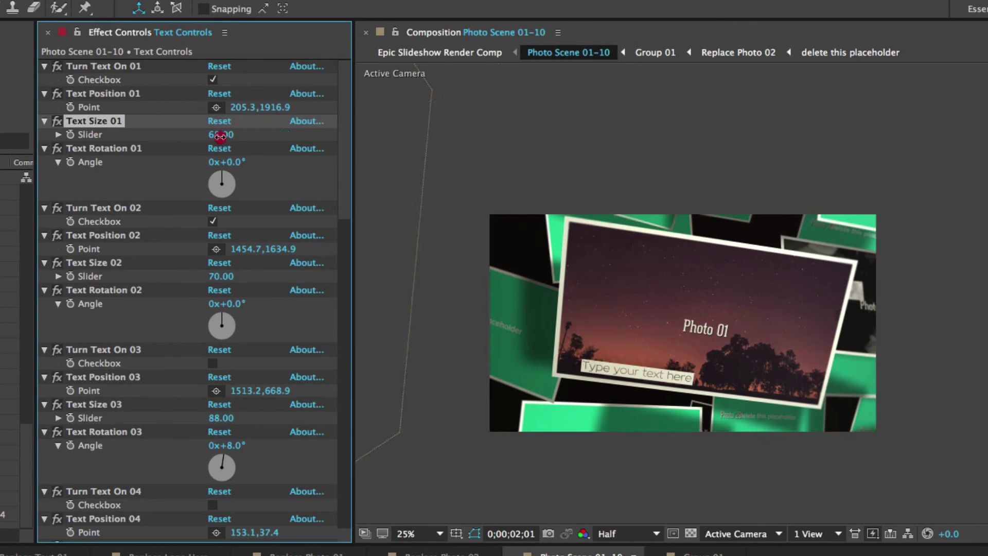
pyautogui.moveTo(222, 135); pyautogui.dragTo(221, 178)
pyautogui.click(253, 178)
pyautogui.click(123, 146)
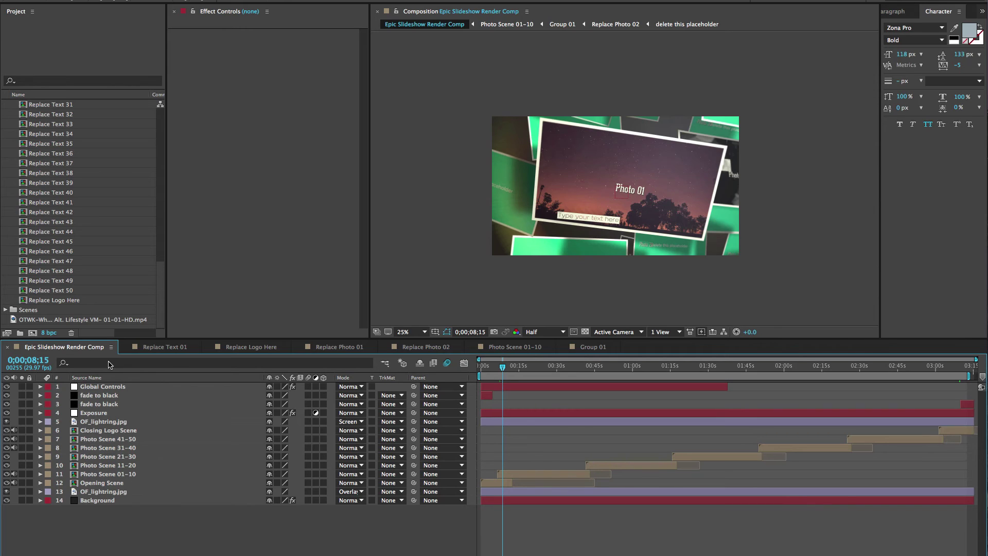
# Step: Go to 0;03;06;08 in Epic Slideshow Render Comp and open the Closing Logo Scene composition
pyautogui.click(103, 430)
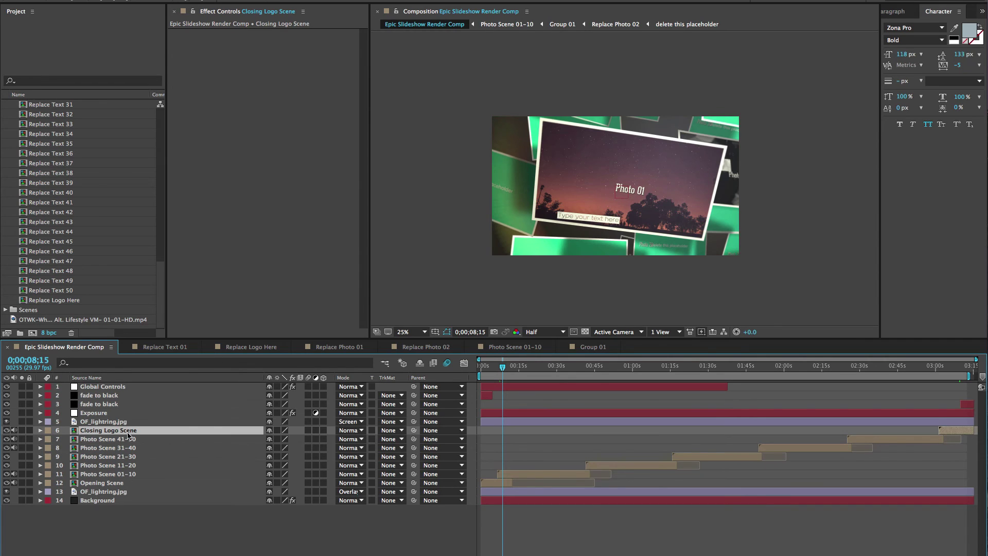
pyautogui.click(951, 367)
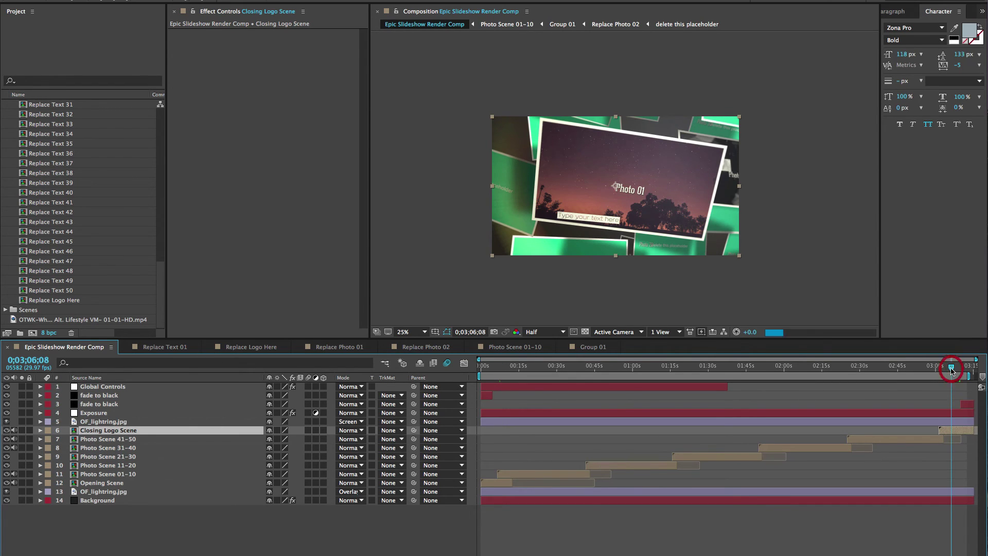
pyautogui.doubleClick(955, 431)
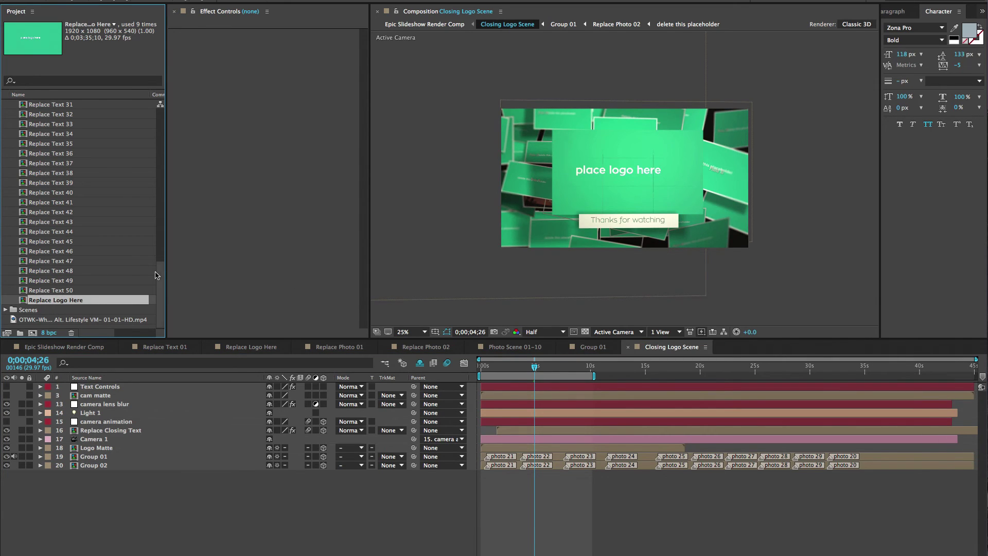
# Step: Search the project for "logo" and open the Replace Logo Here composition
pyautogui.moveTo(157, 276); pyautogui.dragTo(137, 309)
pyautogui.click(41, 172)
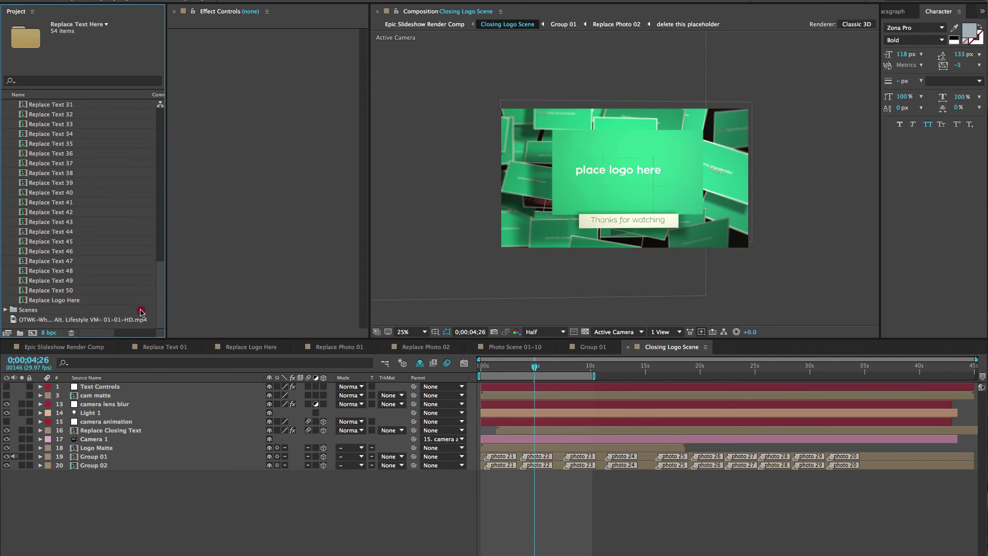
pyautogui.click(66, 83)
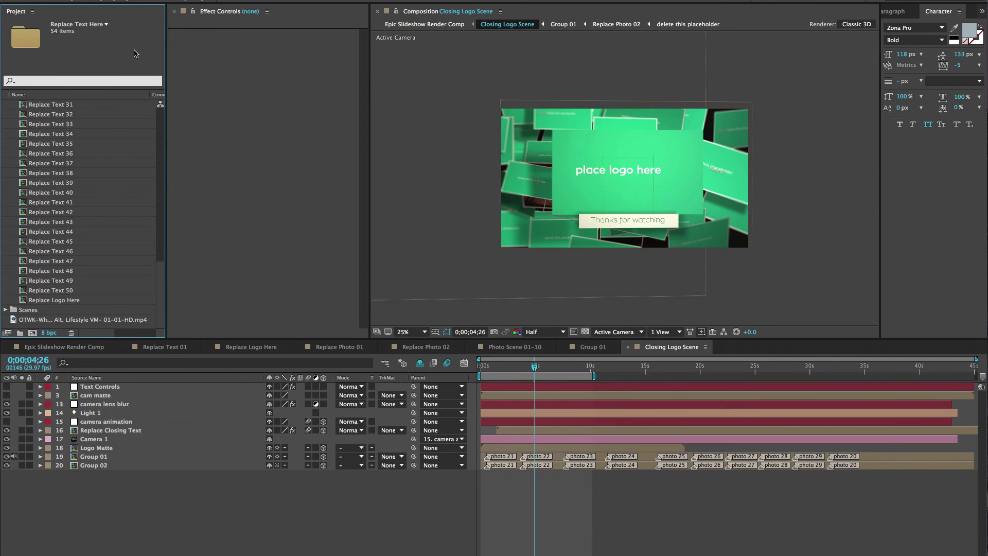
pyautogui.write('logo')
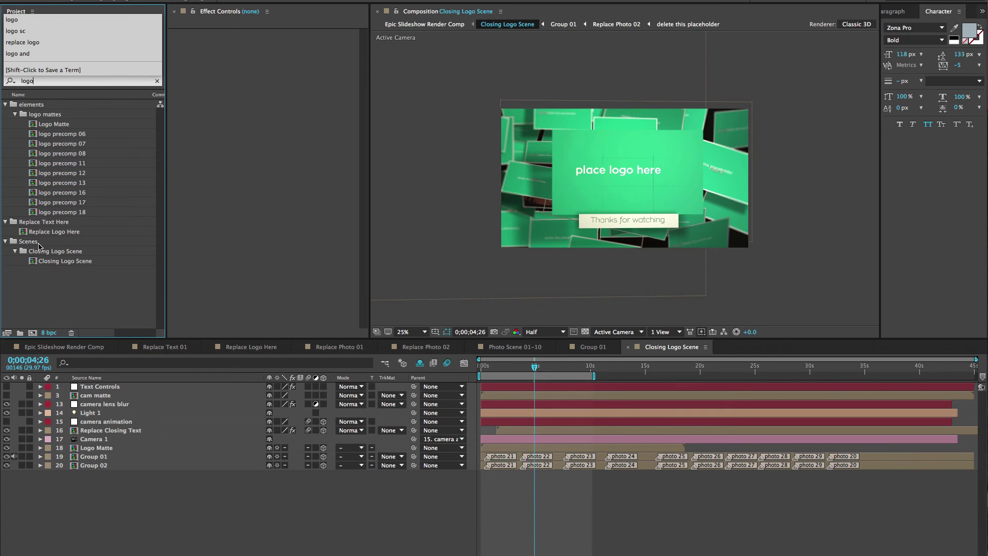
pyautogui.click(40, 232)
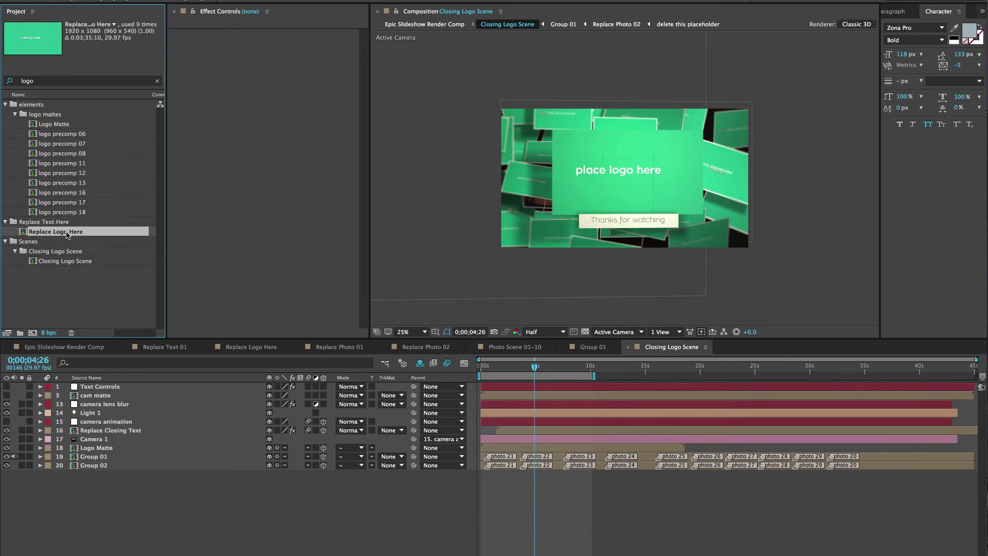
pyautogui.doubleClick(67, 232)
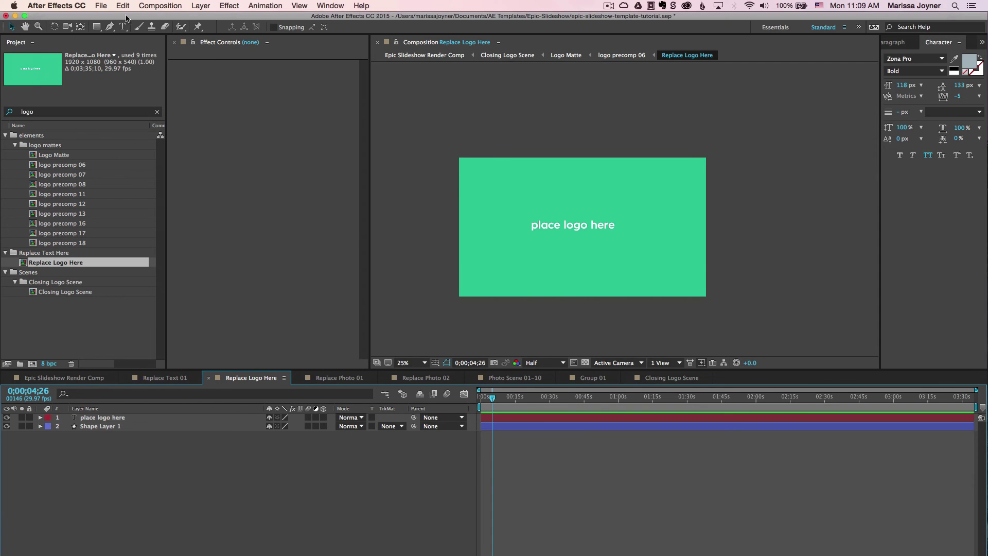
# Step: Import FluxVFX-2014-logo.psd as footage with merged layers
pyautogui.click(101, 7)
pyautogui.moveTo(111, 138)
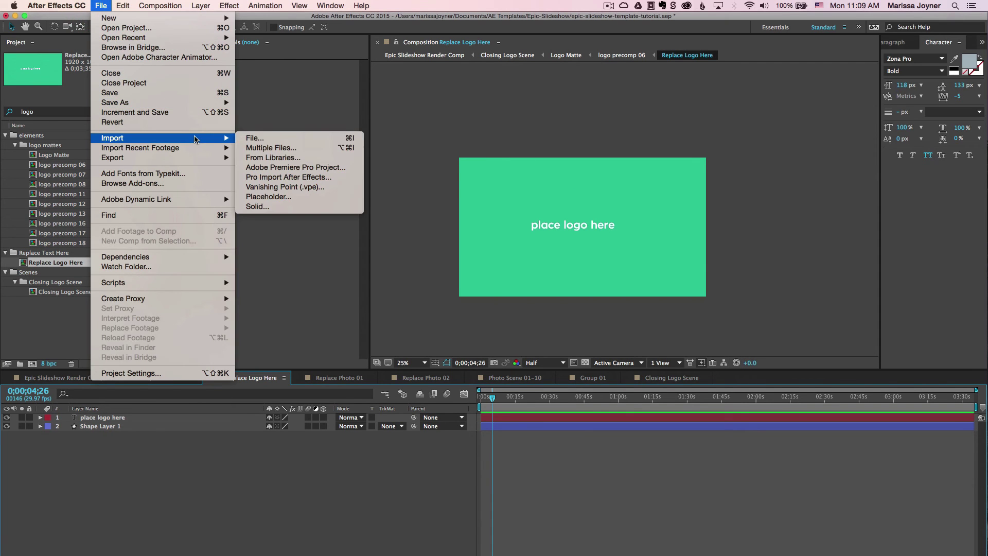
pyautogui.click(275, 138)
pyautogui.click(685, 424)
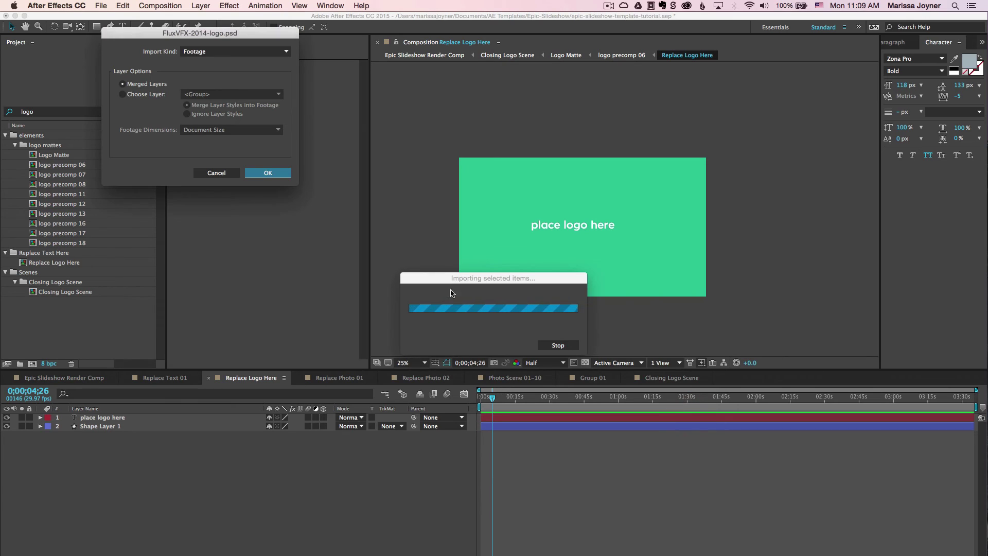
pyautogui.click(267, 174)
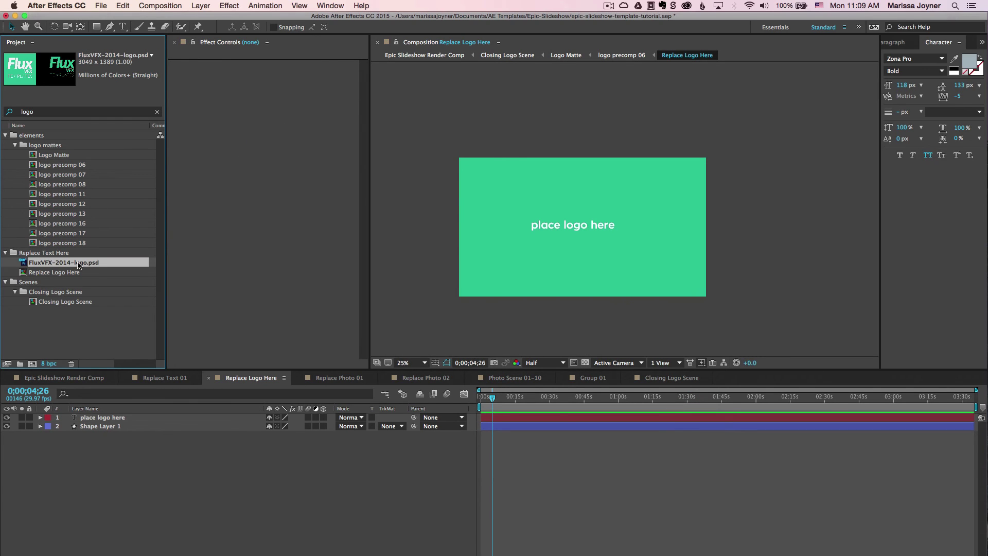
# Step: Add FluxVFX-2014-logo.psd as the bottom layer of Replace Logo Here and hide the place logo here and Shape Layer 1 layers
pyautogui.moveTo(84, 265); pyautogui.dragTo(93, 447)
pyautogui.click(87, 426)
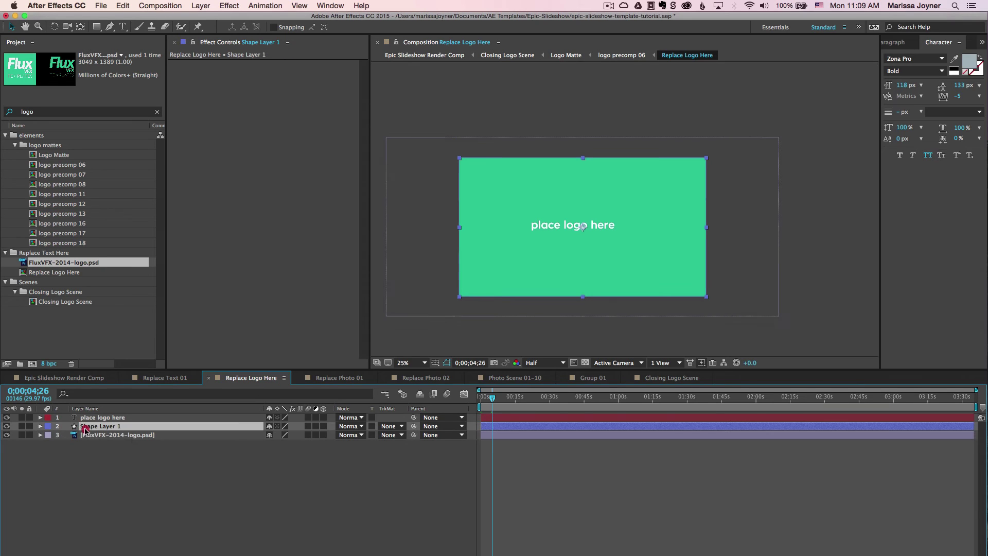
pyautogui.moveTo(6, 418); pyautogui.dragTo(6, 427)
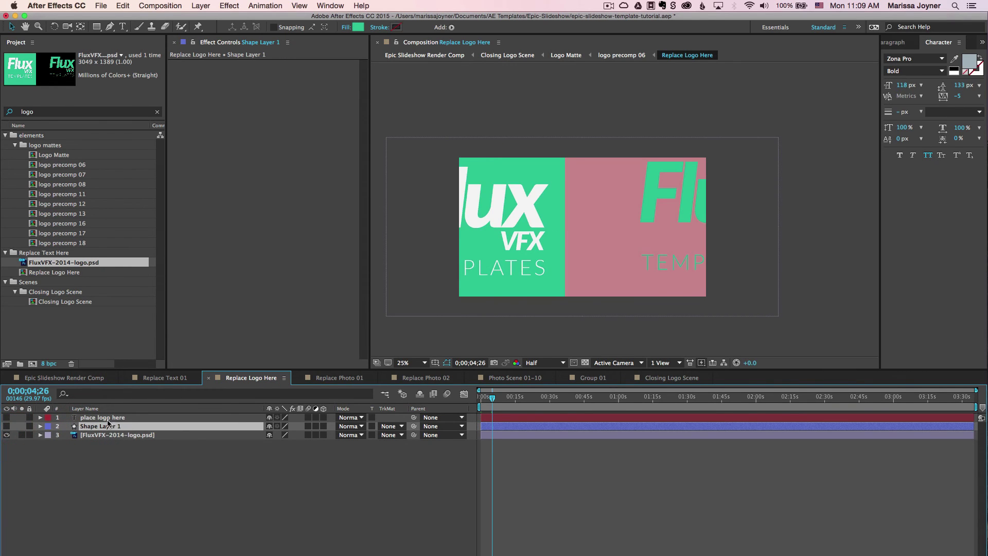
# Step: Scale the FluxVFX-2014-logo.psd layer to 84% and center its white-on-green logo in the frame
pyautogui.click(85, 436)
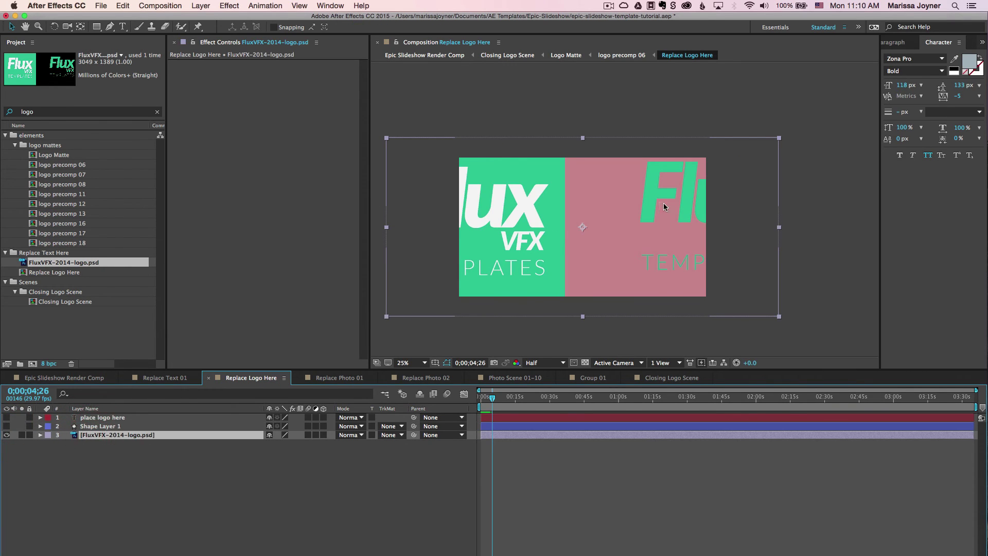
pyautogui.moveTo(654, 218); pyautogui.dragTo(587, 218)
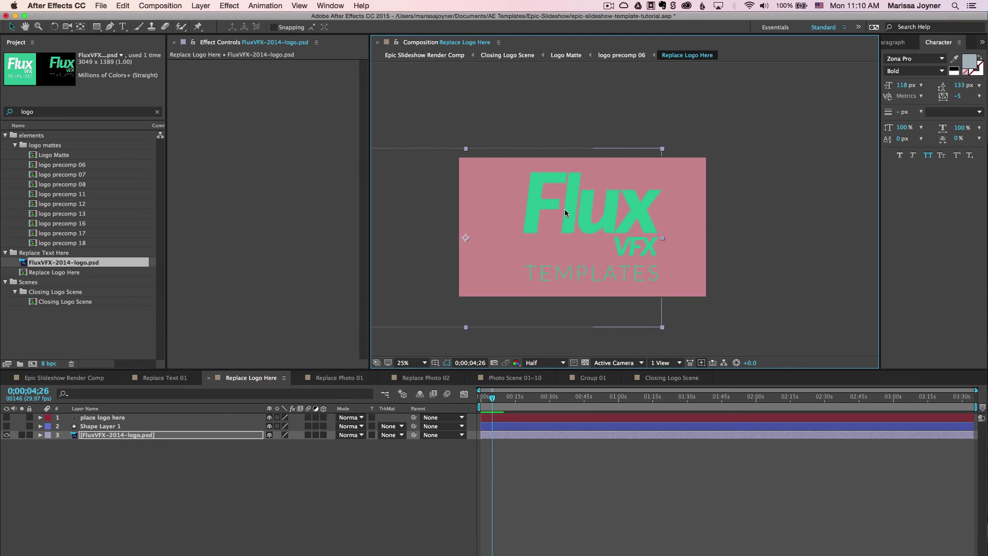
pyautogui.moveTo(790, 198); pyautogui.dragTo(774, 204)
pyautogui.press('super+z')
pyautogui.press('s')
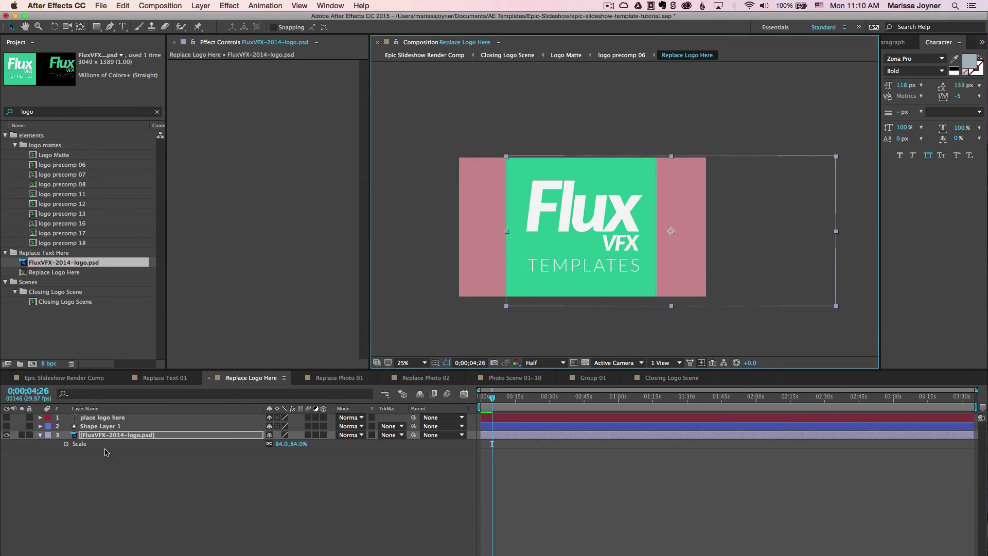
pyautogui.click(101, 471)
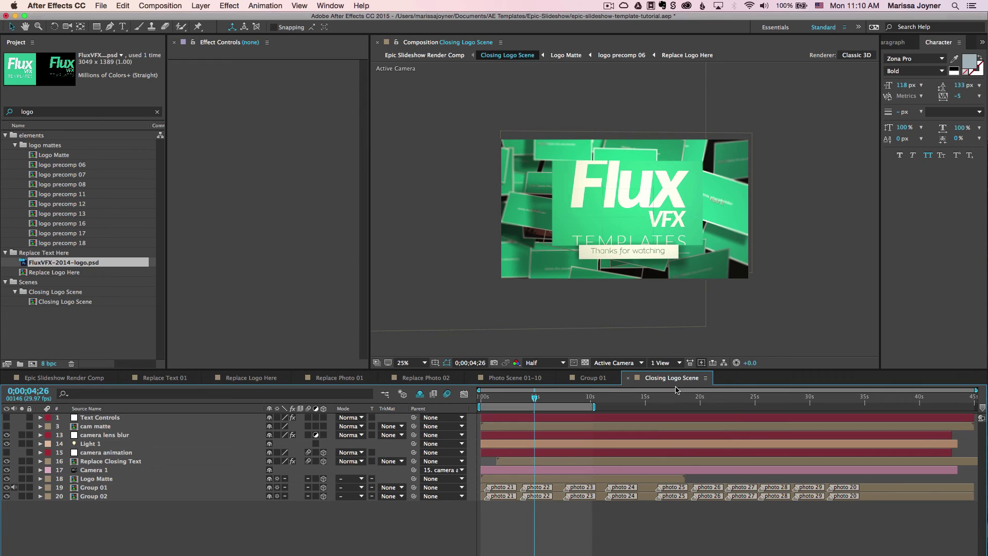
# Step: Set the logo layer's scale to 55%, recenter its white-on-green logo, and check it in Closing Logo Scene
pyautogui.click(252, 379)
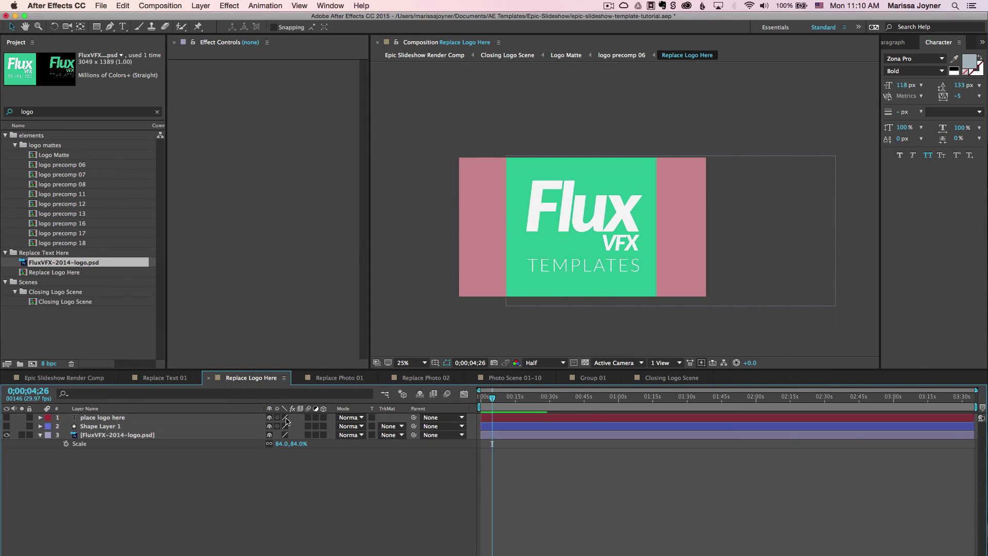
pyautogui.moveTo(296, 444); pyautogui.dragTo(281, 444)
pyautogui.moveTo(634, 228); pyautogui.dragTo(612, 226)
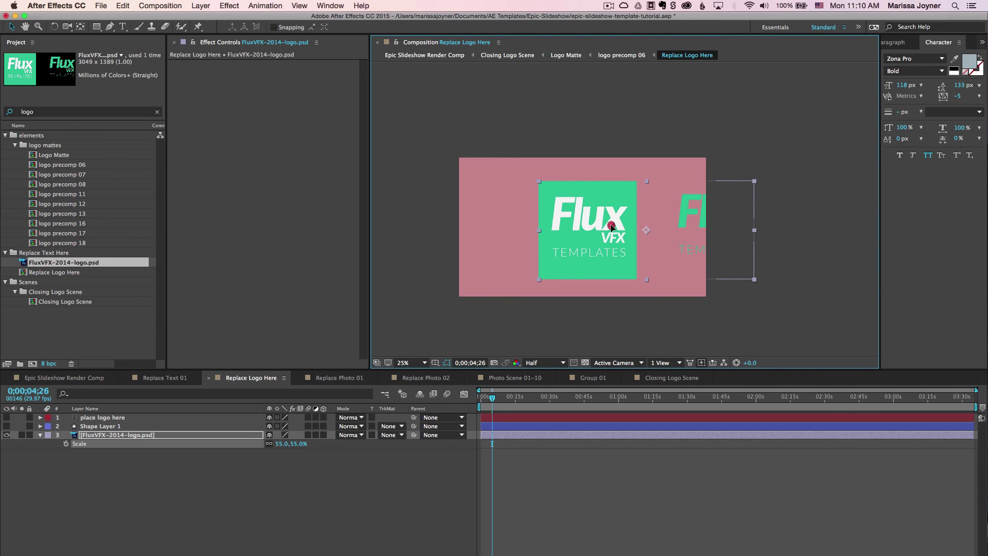
pyautogui.click(670, 377)
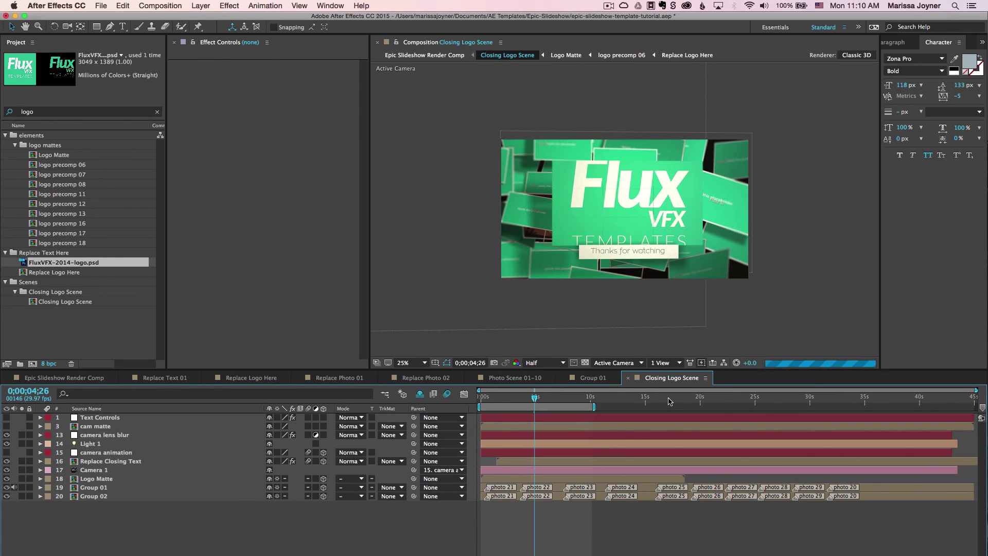
pyautogui.hotkey('shift', 'Escape')
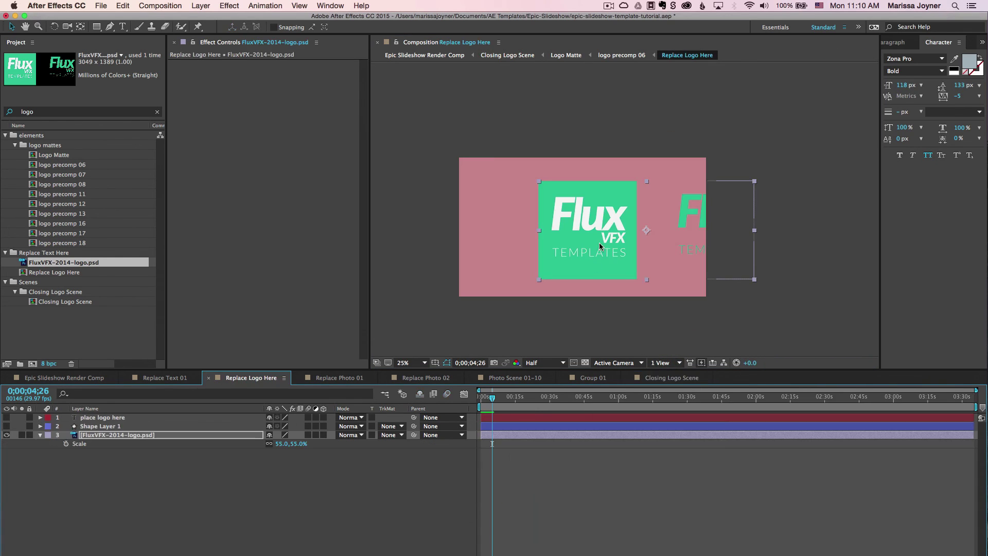
pyautogui.click(592, 243)
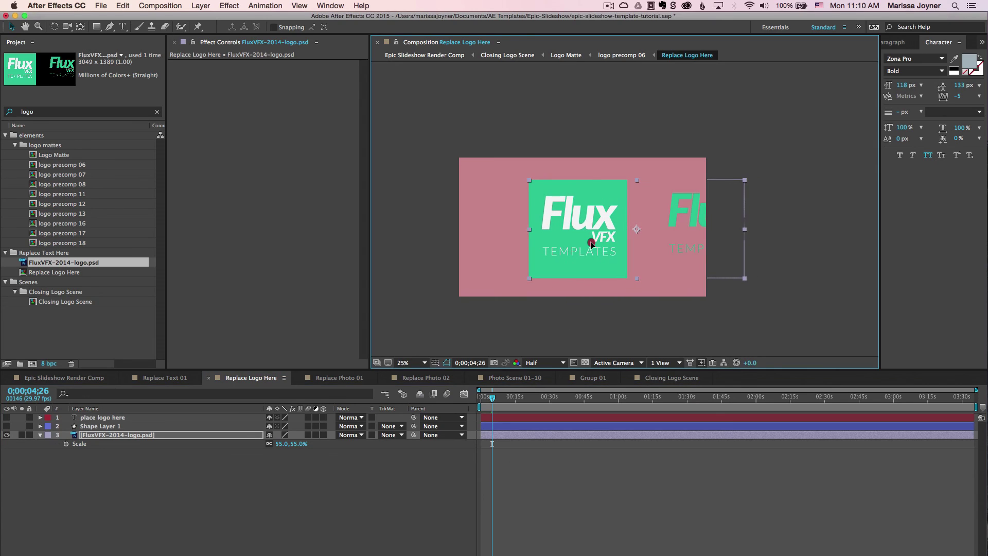
pyautogui.click(664, 381)
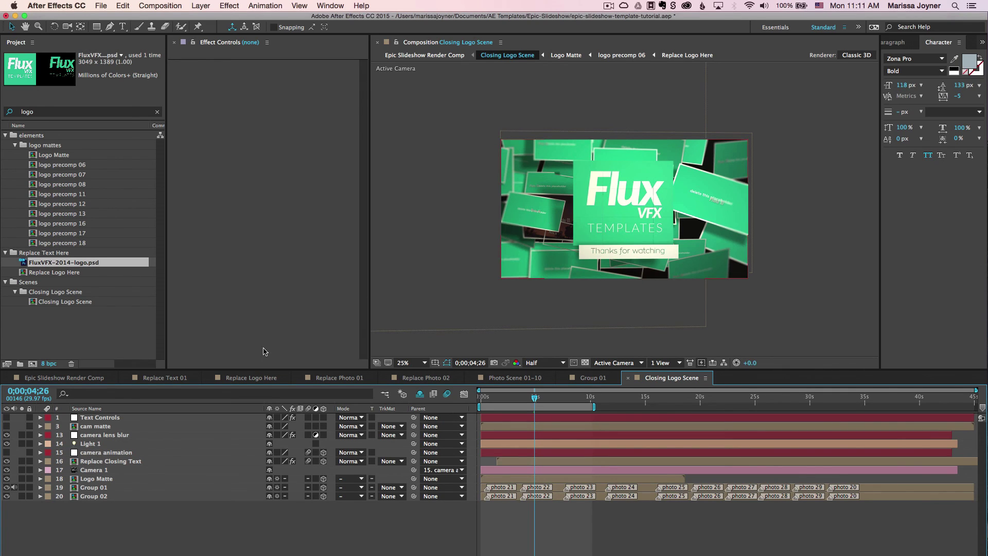
# Step: Move the logo layer in Replace Logo Here to bring its plain green logo into frame and draw a rectangular mask around that logo
pyautogui.click(246, 381)
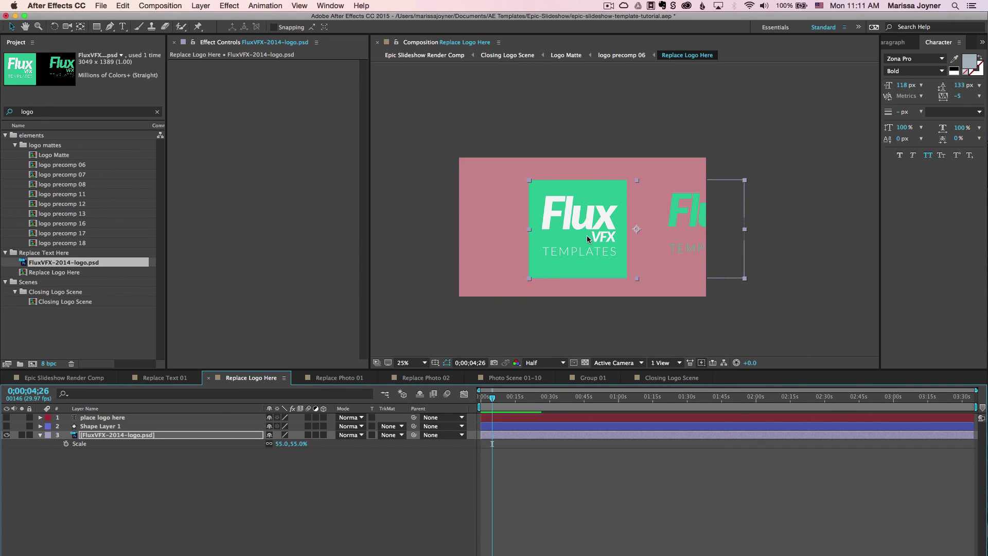
pyautogui.moveTo(586, 235); pyautogui.dragTo(493, 244)
pyautogui.click(96, 26)
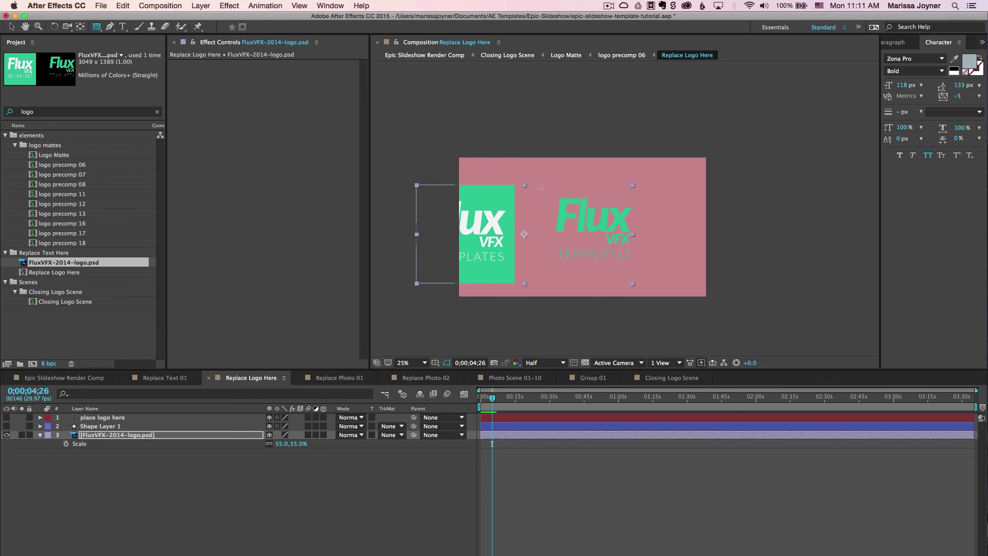
pyautogui.moveTo(541, 188); pyautogui.dragTo(637, 273)
pyautogui.press('v')
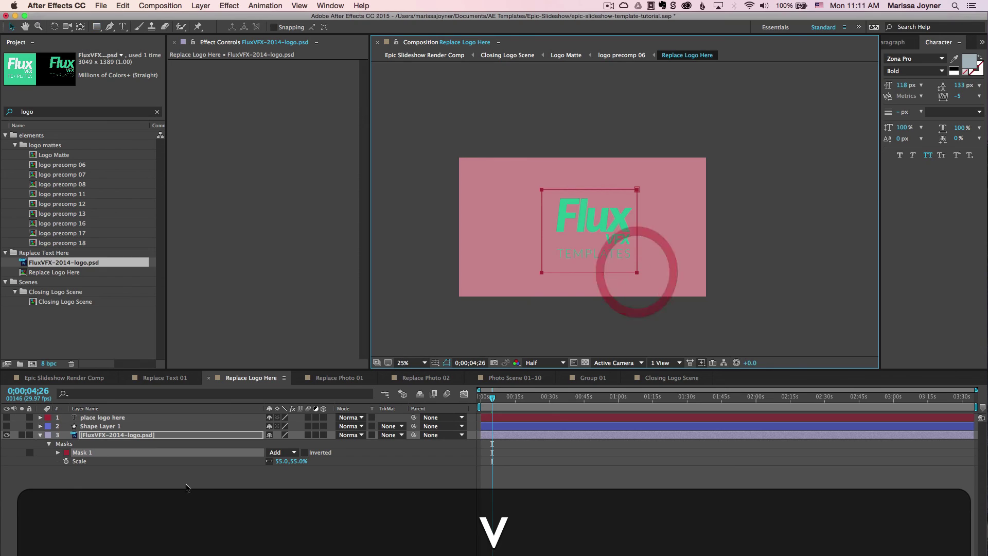
# Step: Center the masked green logo in the Replace Logo Here frame
pyautogui.click(186, 484)
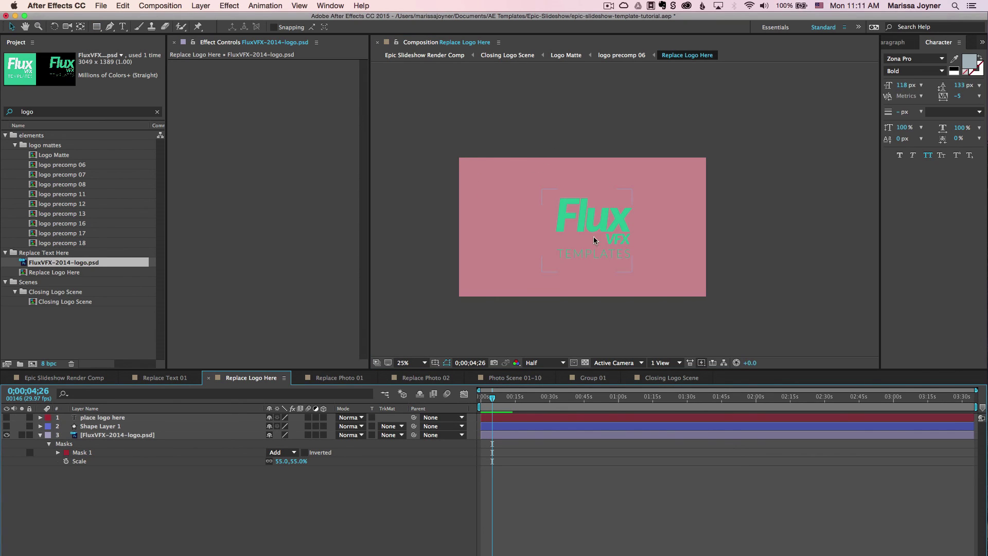
pyautogui.moveTo(584, 214); pyautogui.dragTo(574, 217)
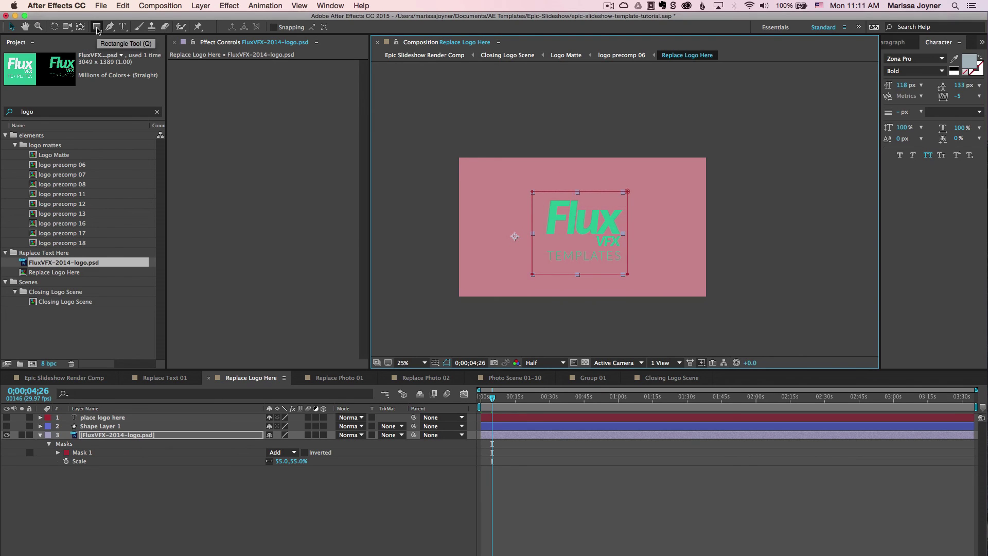
pyautogui.click(420, 119)
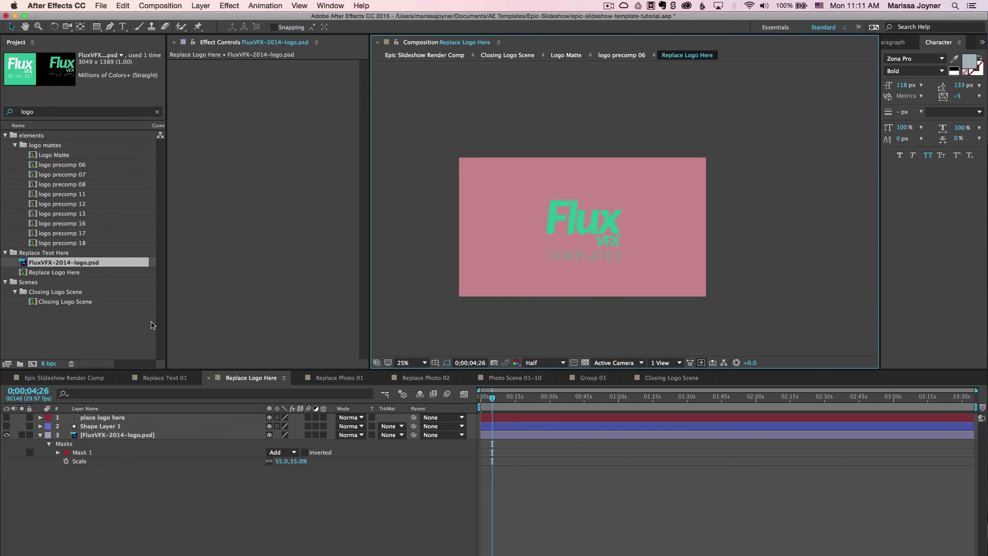
# Step: Add a full-frame white rectangle shape layer beneath the logo layer and check the result in Closing Logo Scene
pyautogui.doubleClick(96, 27)
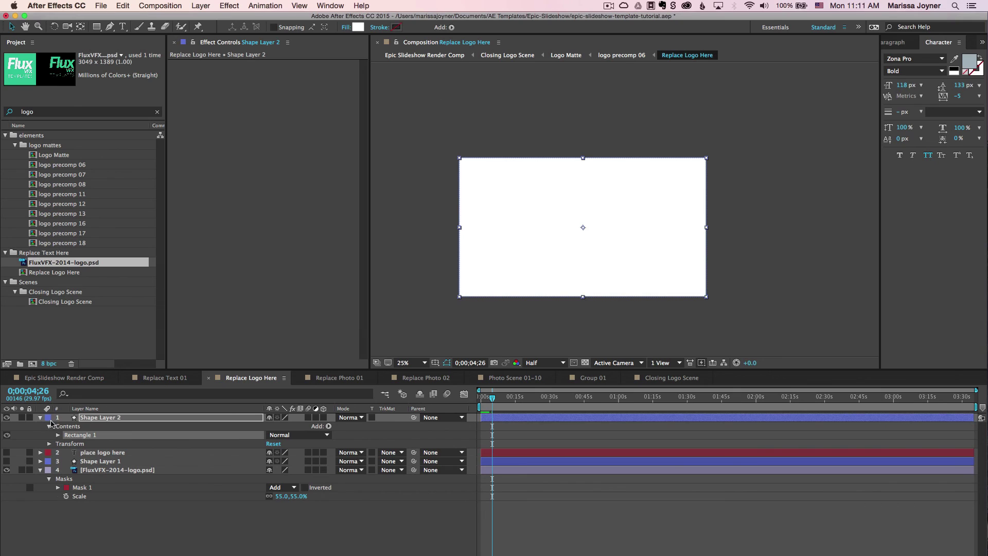
pyautogui.click(102, 418)
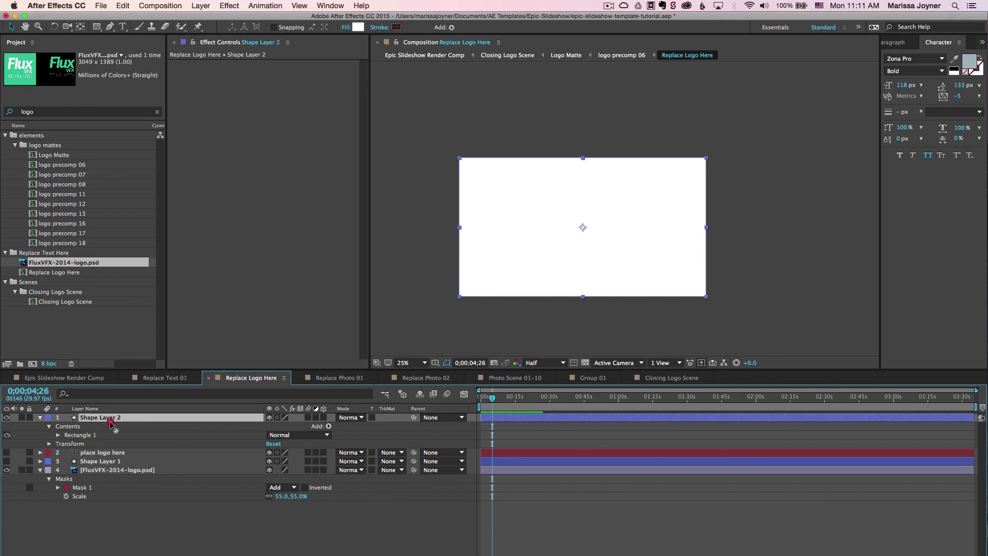
pyautogui.moveTo(112, 418); pyautogui.dragTo(117, 501)
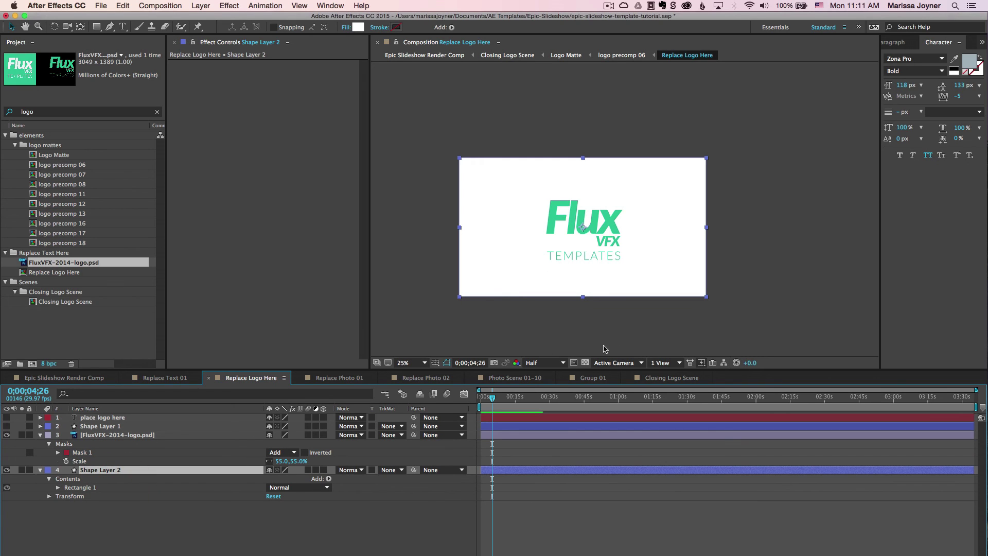
pyautogui.click(664, 380)
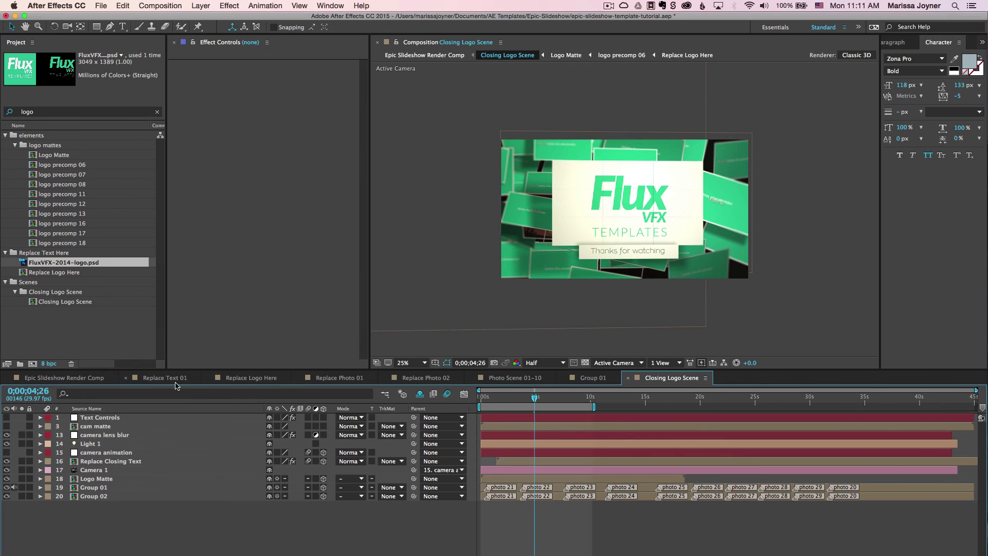
# Step: Look at the fill color settings of Shape Layer 2 without changing them, and view the closing logo in Epic Slideshow Render Comp
pyautogui.click(247, 379)
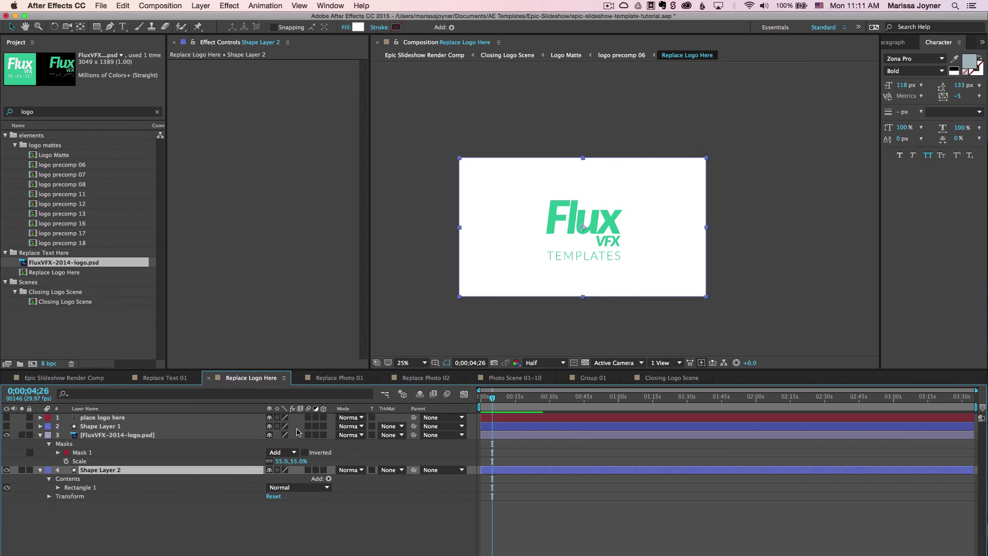
pyautogui.click(103, 472)
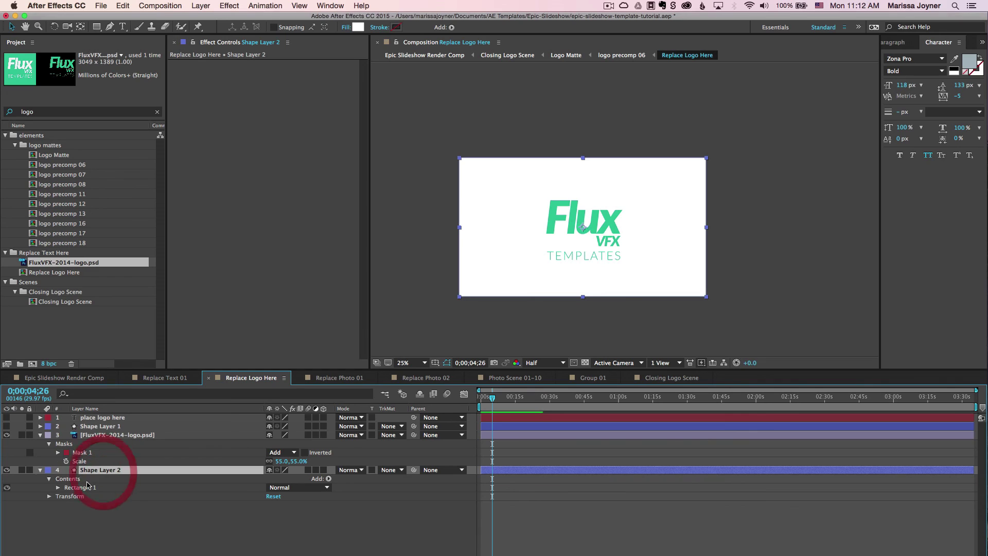
pyautogui.click(358, 27)
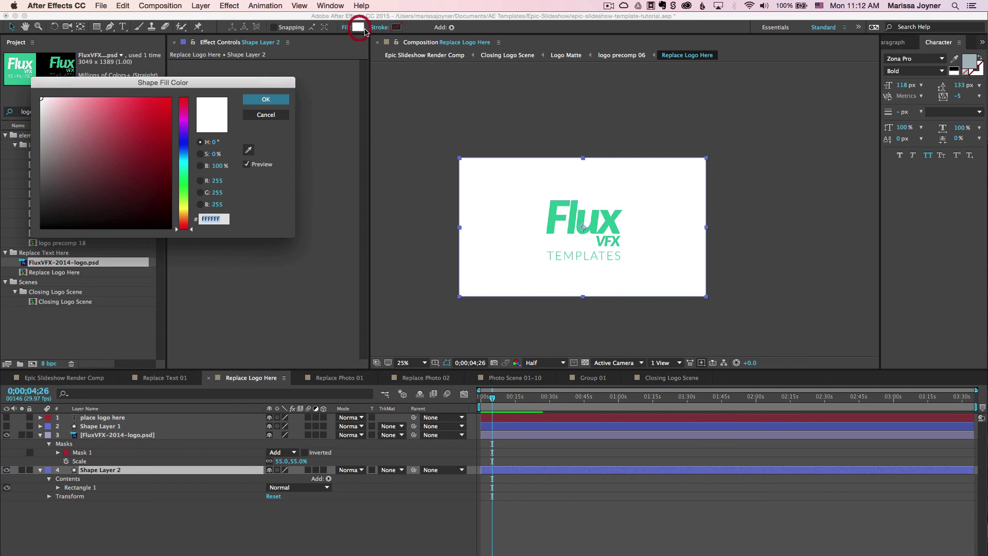
pyautogui.click(266, 115)
pyautogui.click(77, 378)
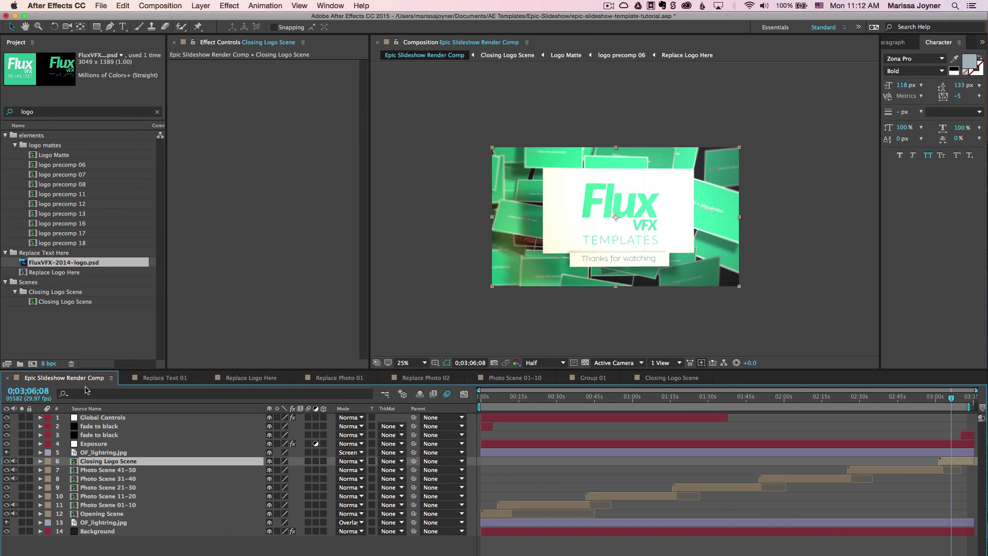